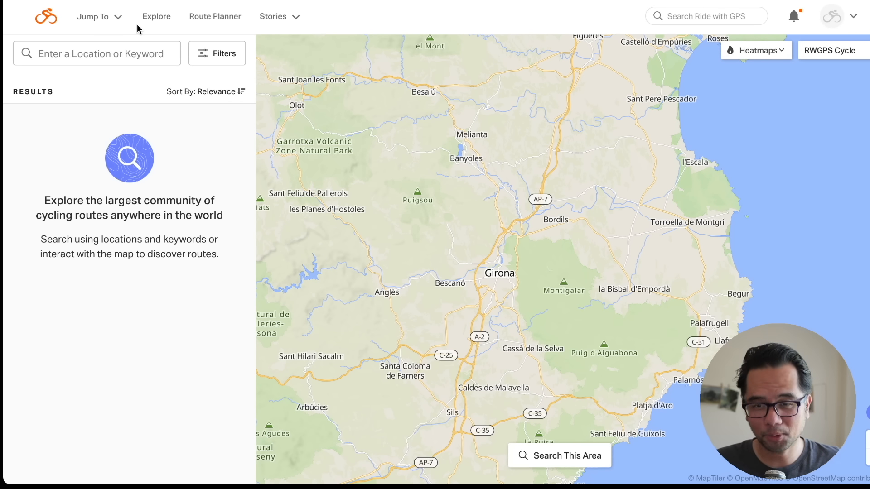
# Show the Global Heatmap on the map and examine the popular cycling roads around Girona.
pyautogui.click(765, 52)
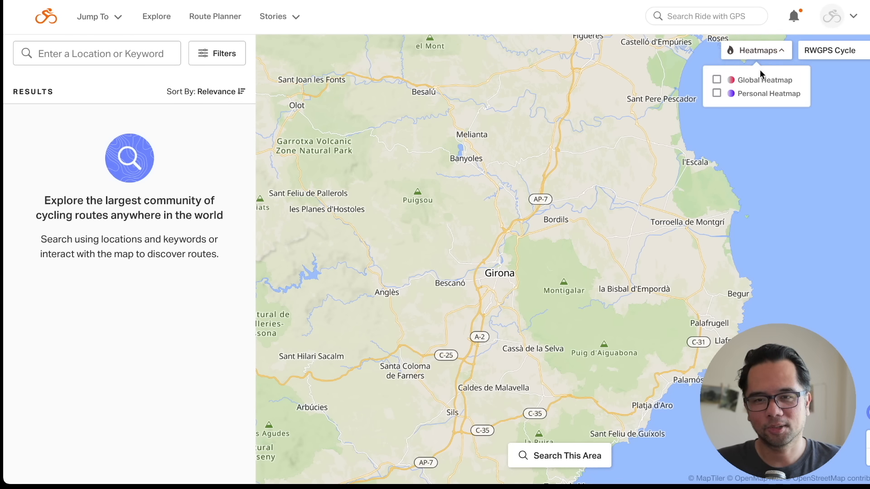
pyautogui.click(756, 86)
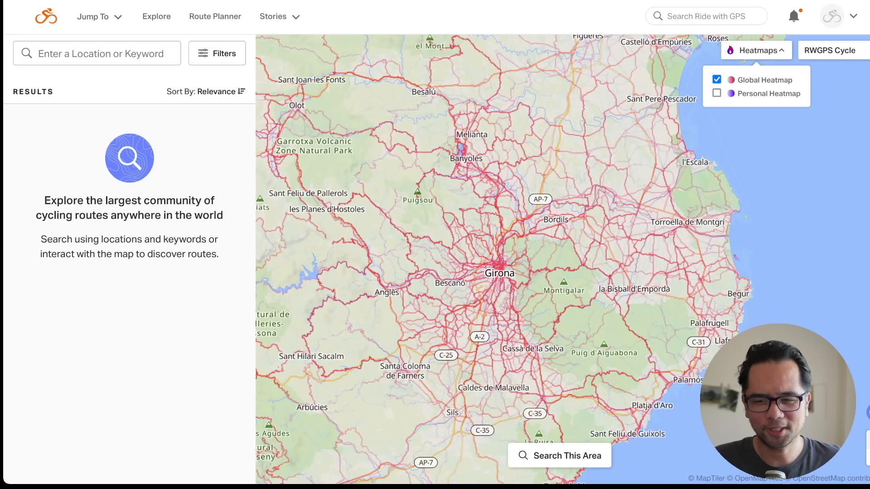
pyautogui.click(868, 439)
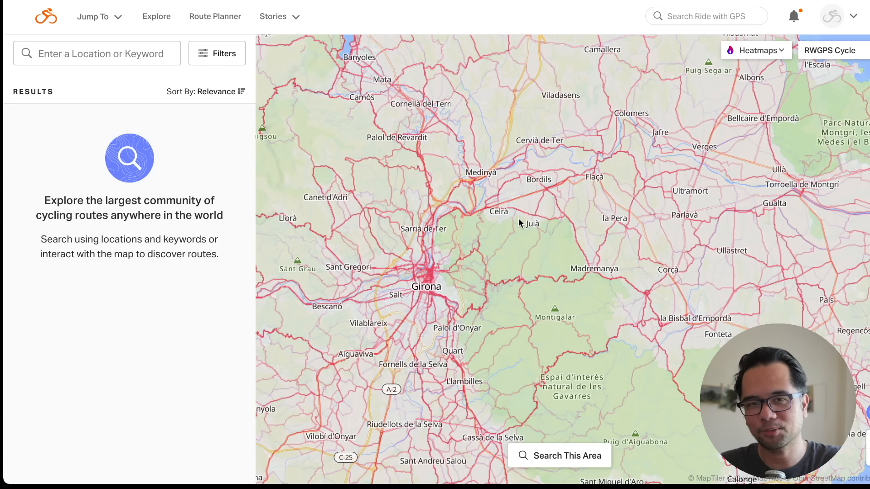
# Replace the Global Heatmap with the Personal Heatmap to examine the roads already ridden around Girona.
pyautogui.click(780, 51)
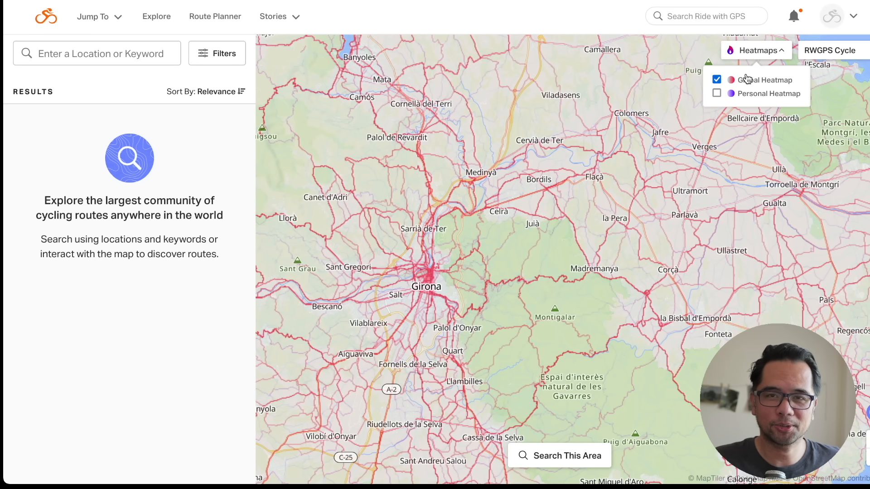
pyautogui.click(717, 93)
pyautogui.click(717, 81)
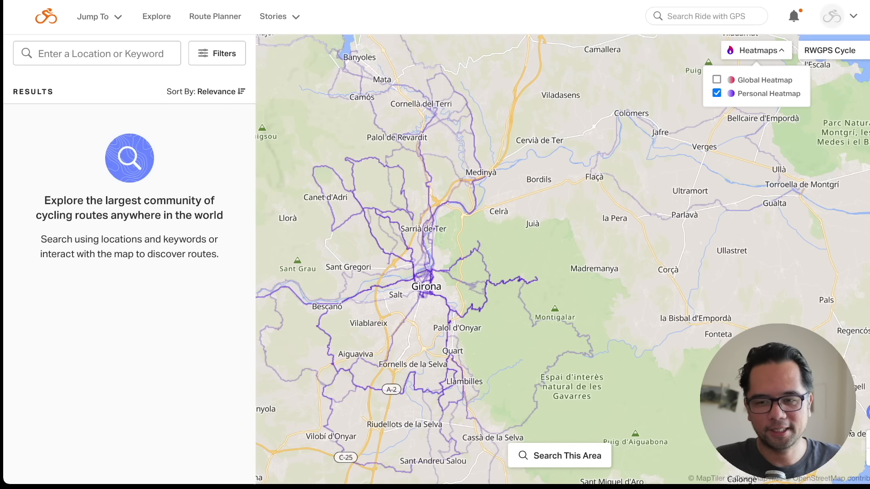
pyautogui.scroll(-2, 626, 305)
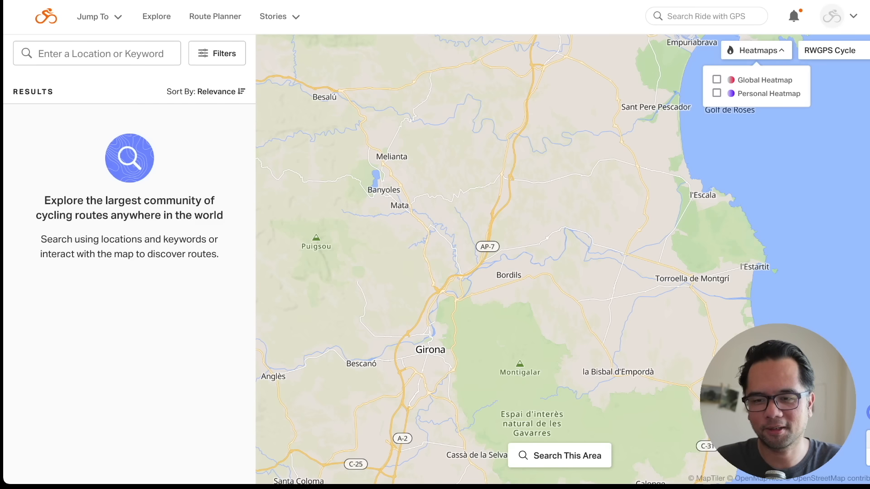
# Search for community routes in the map area from Girona to the coast at l'Escala and l'Estartit.
pyautogui.click(867, 439)
pyautogui.moveTo(793, 205); pyautogui.dragTo(619, 304)
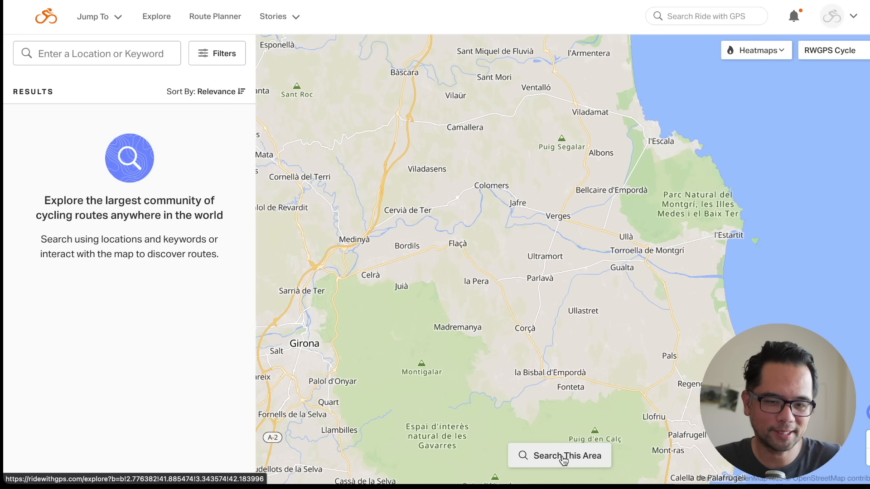
pyautogui.click(563, 457)
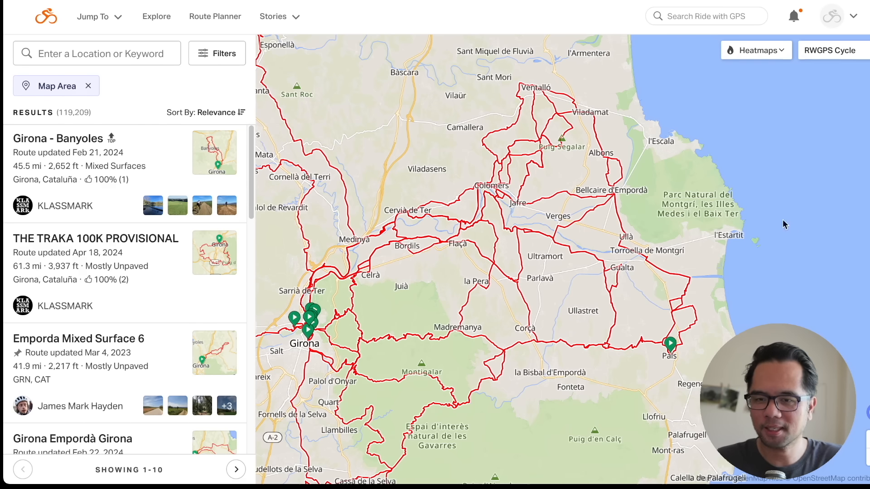
# Narrow the route search to the map area around l'Escala, Albons and Bellcaire d'Empordà.
pyautogui.click(868, 439)
pyautogui.moveTo(784, 136); pyautogui.dragTo(675, 334)
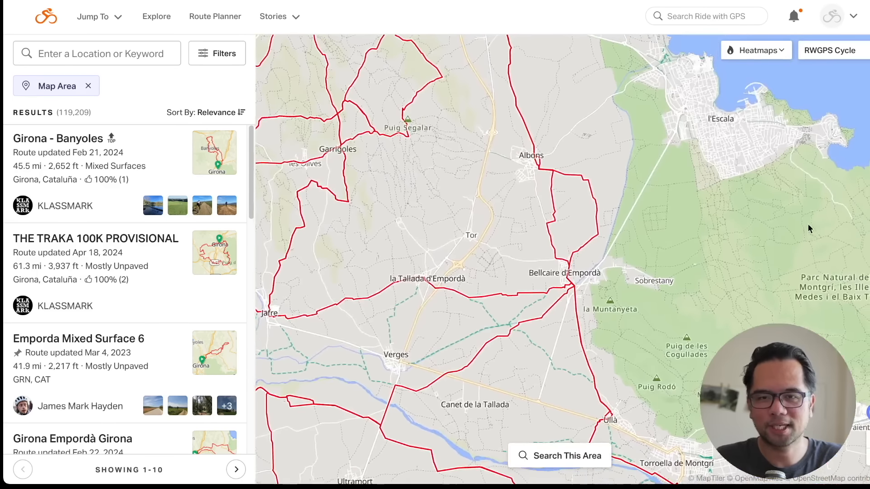
pyautogui.moveTo(810, 227); pyautogui.dragTo(700, 291)
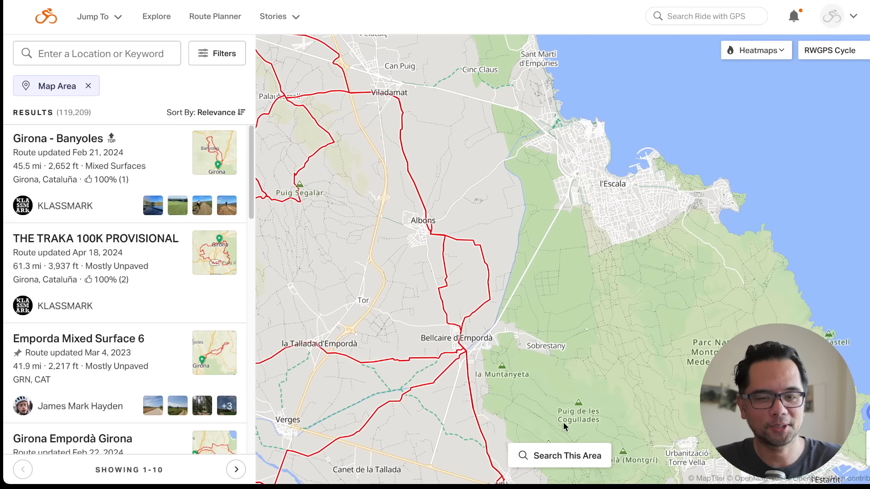
pyautogui.click(558, 457)
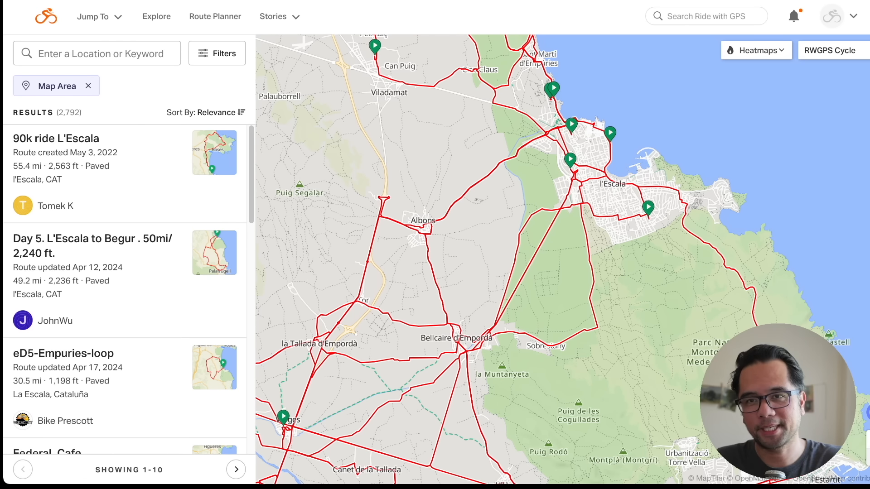
# Open the Federal_Cafe route that passes through Girona, inspect its unpaved sections on the map, and pin it.
pyautogui.scroll(-5, 573, 260)
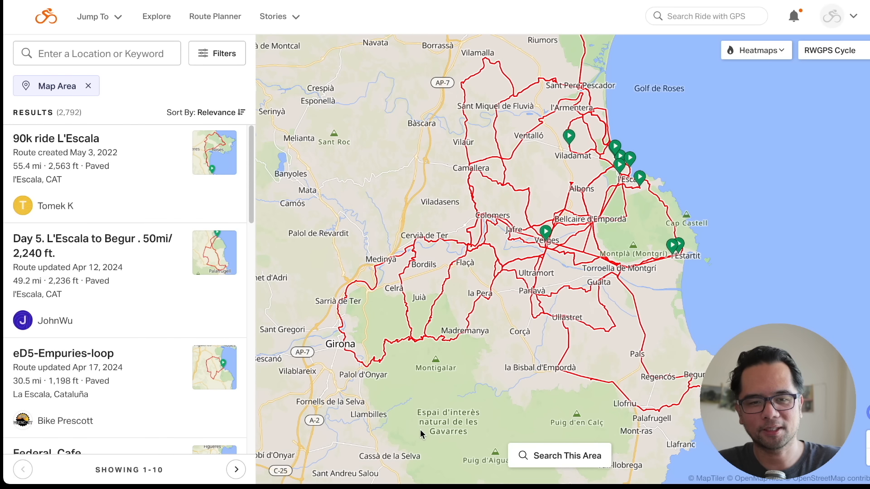
pyautogui.click(355, 363)
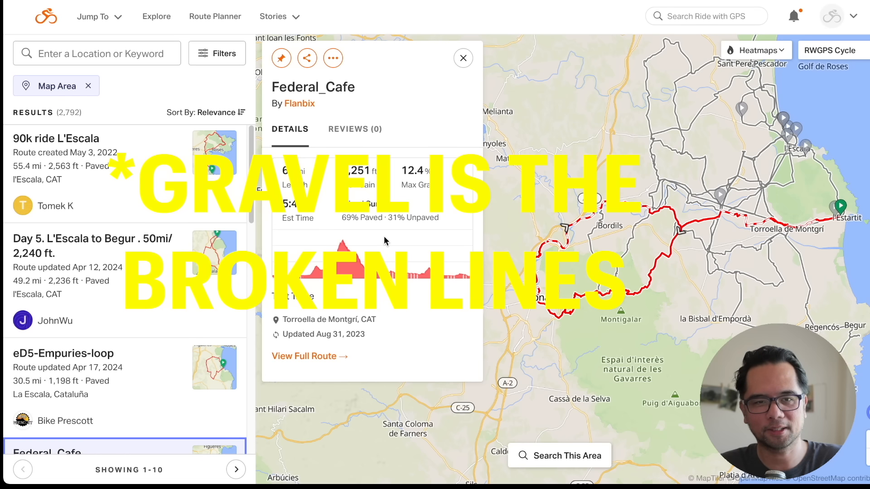
pyautogui.scroll(5, 585, 219)
pyautogui.moveTo(753, 306); pyautogui.dragTo(691, 342)
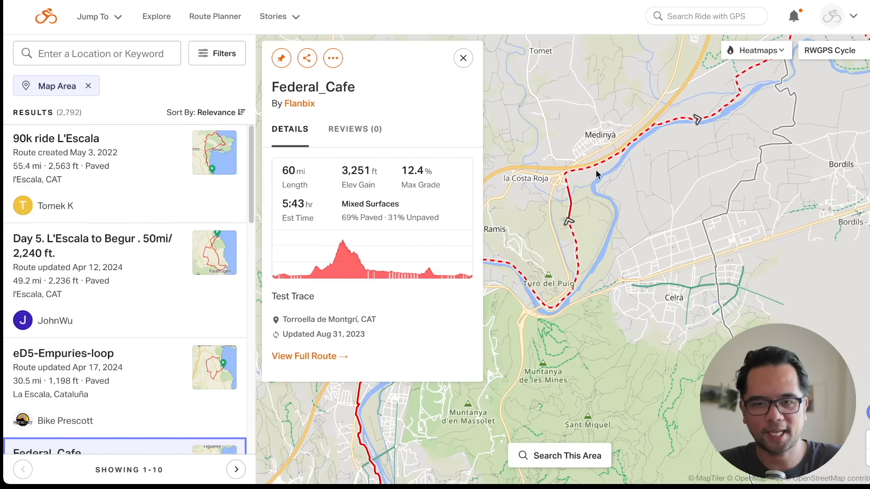
pyautogui.moveTo(749, 213); pyautogui.dragTo(824, 178)
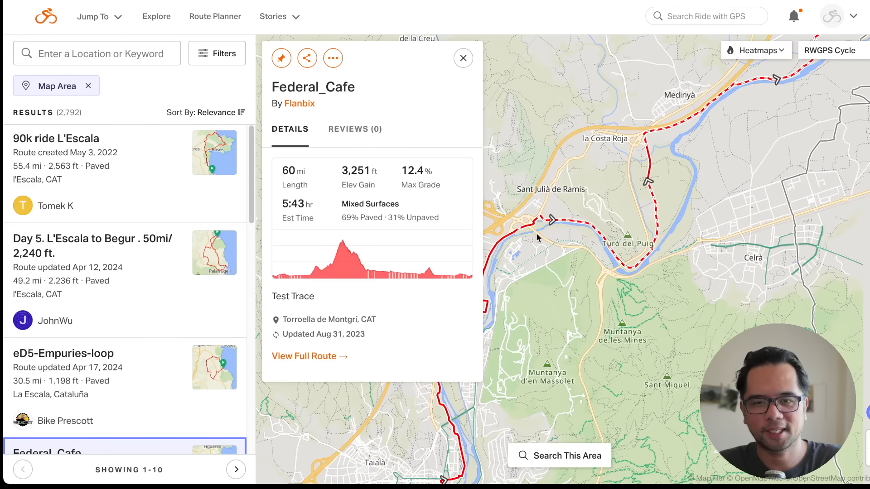
pyautogui.moveTo(674, 292); pyautogui.dragTo(594, 334)
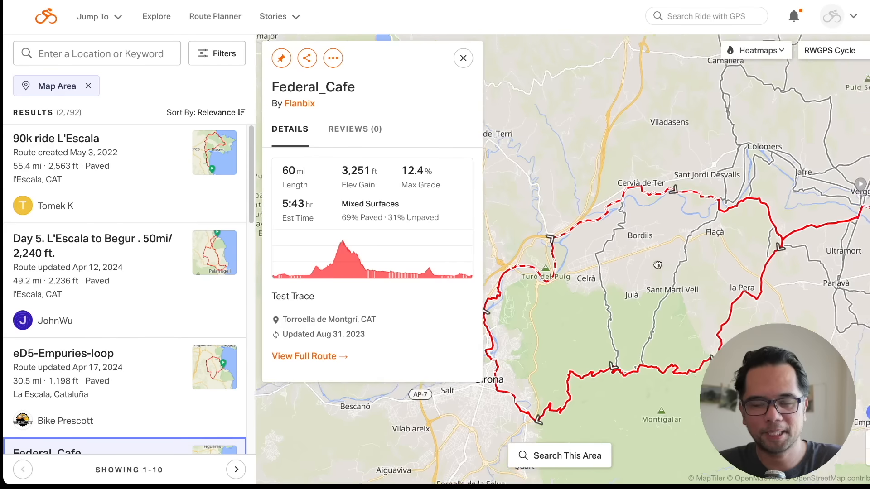
pyautogui.moveTo(658, 265); pyautogui.dragTo(501, 312)
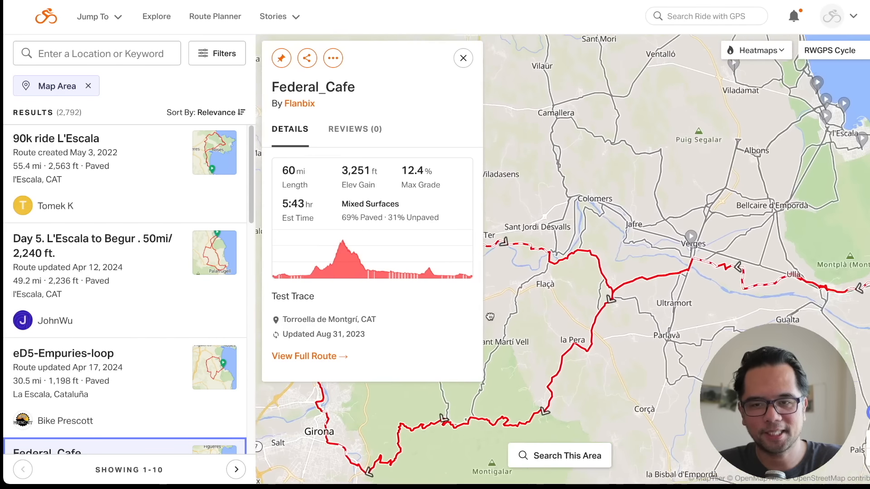
pyautogui.moveTo(790, 188); pyautogui.dragTo(741, 215)
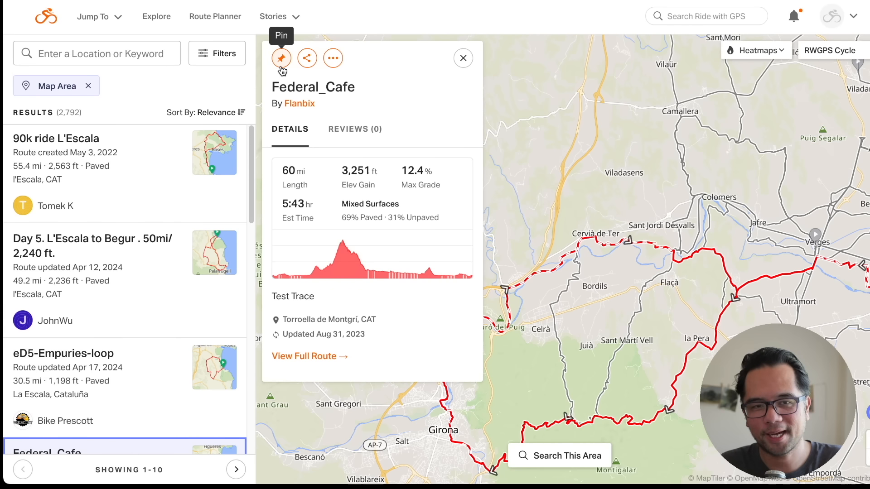
pyautogui.click(281, 58)
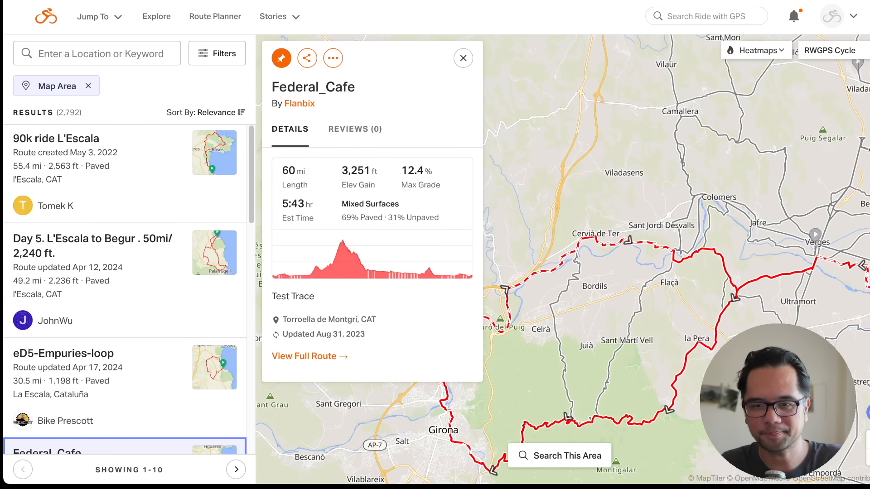
# Open the route L'Escala - Els Àngels - L'Escala from the map and pin it.
pyautogui.scroll(-2, 583, 247)
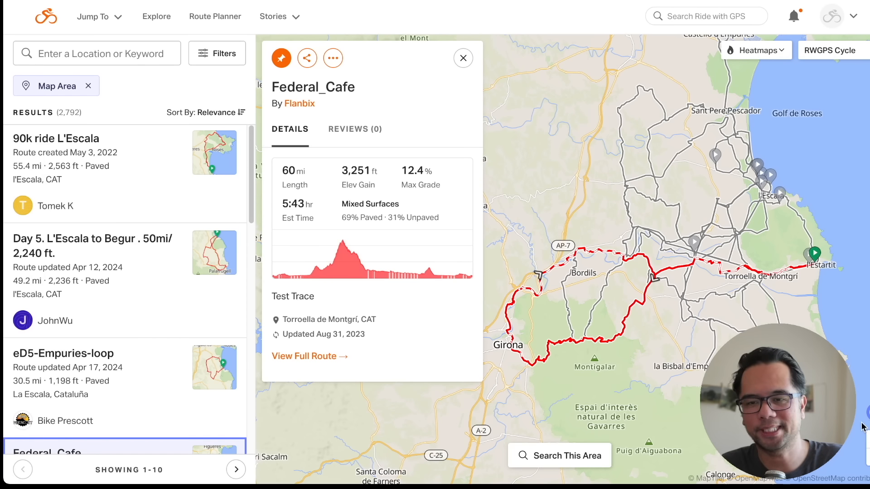
pyautogui.click(867, 439)
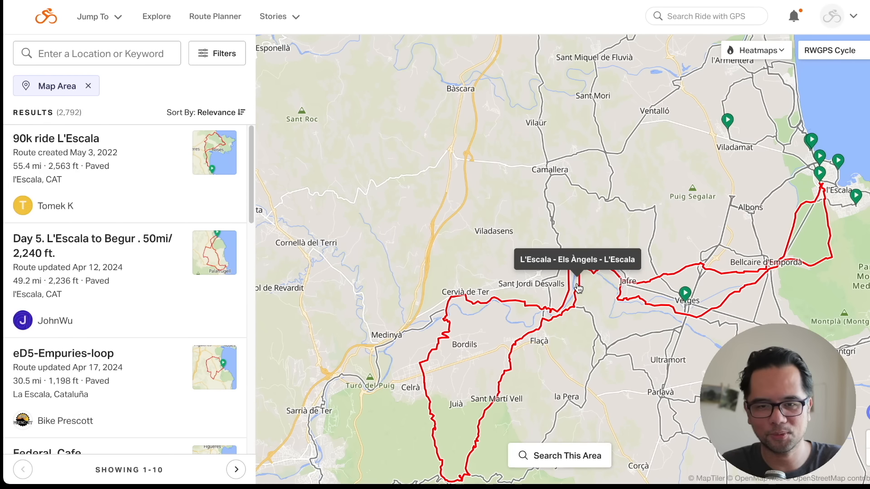
pyautogui.click(578, 289)
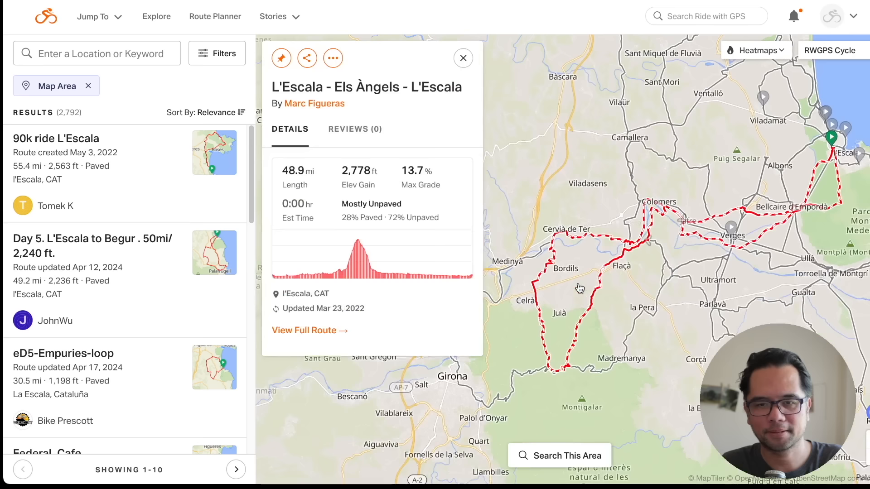
pyautogui.click(282, 59)
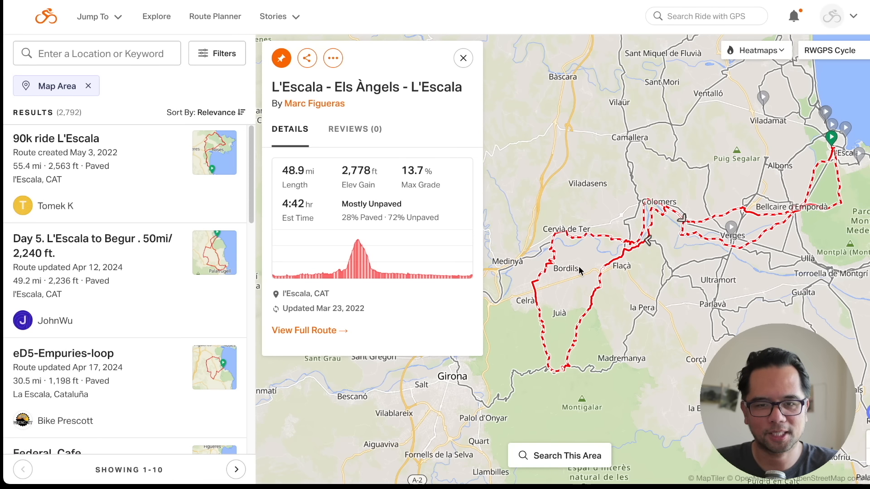
# Open the route Verges Loop today, which runs north from Colomers to Vilamalla, and pin it.
pyautogui.scroll(3, 574, 269)
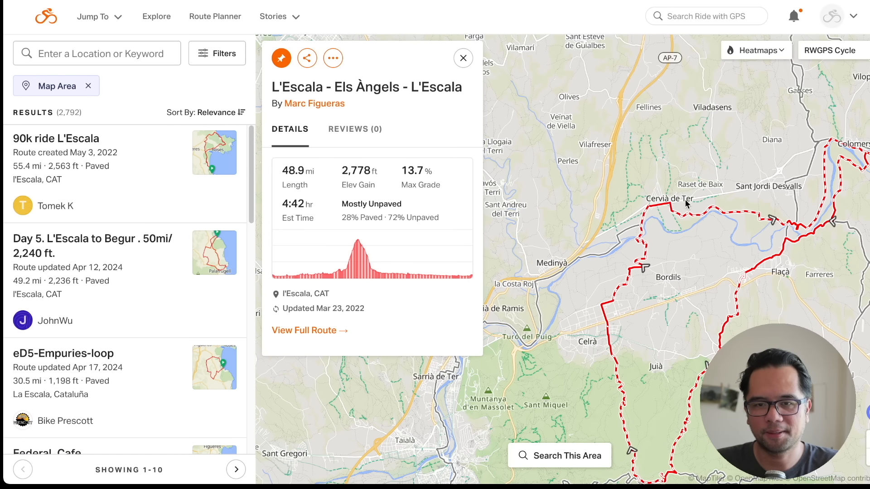
pyautogui.moveTo(676, 217); pyautogui.dragTo(510, 231)
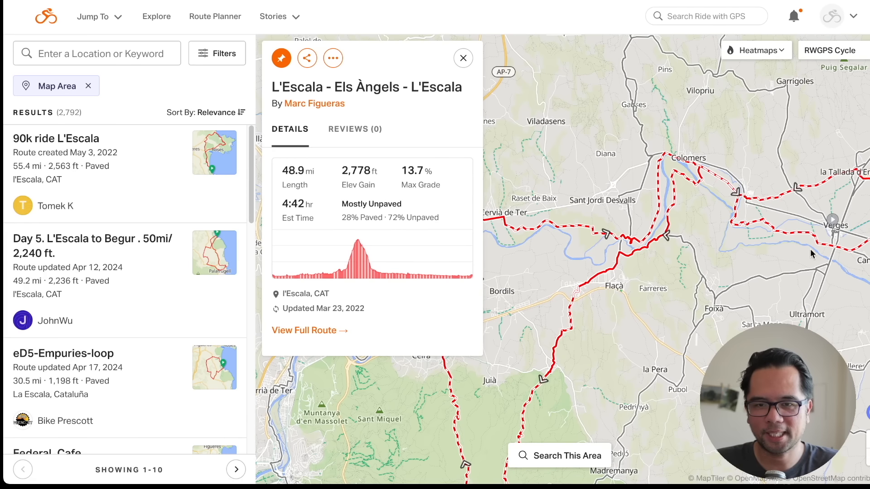
pyautogui.scroll(-3, 728, 292)
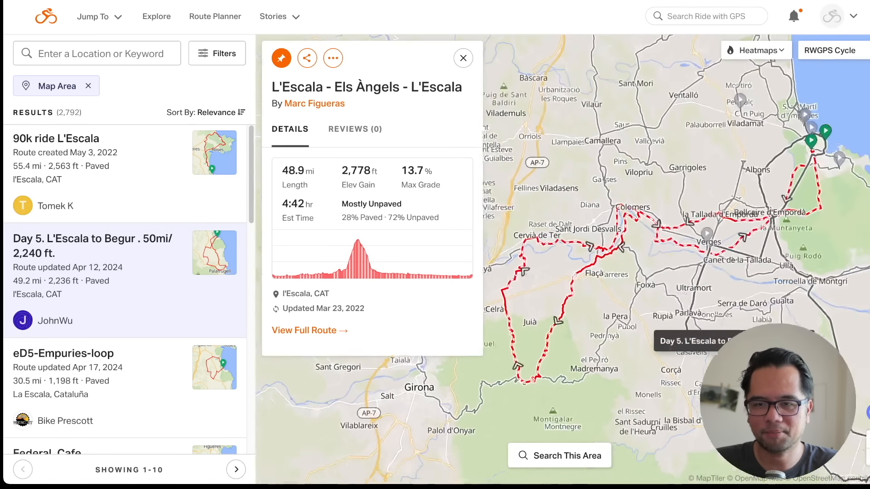
pyautogui.moveTo(728, 292); pyautogui.dragTo(678, 317)
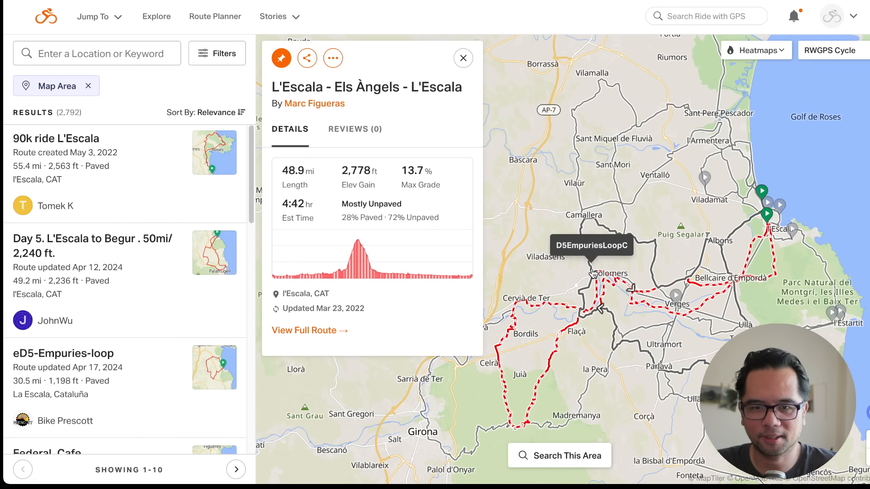
pyautogui.click(584, 248)
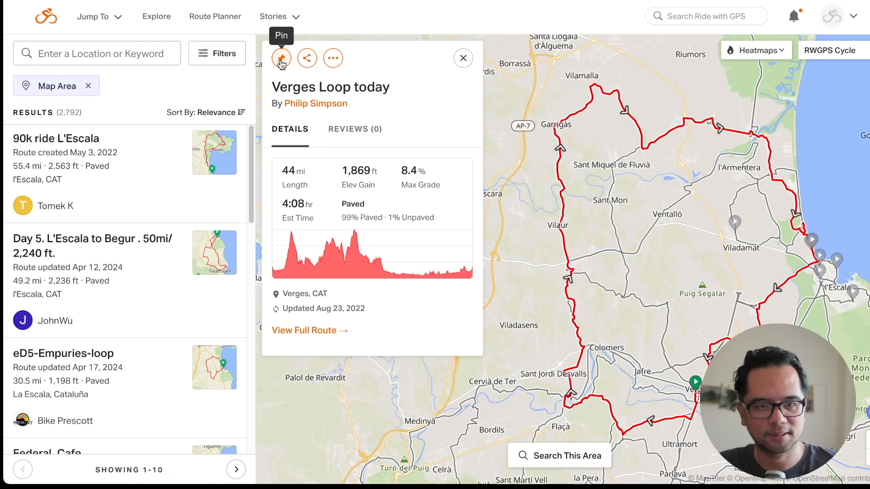
pyautogui.click(281, 59)
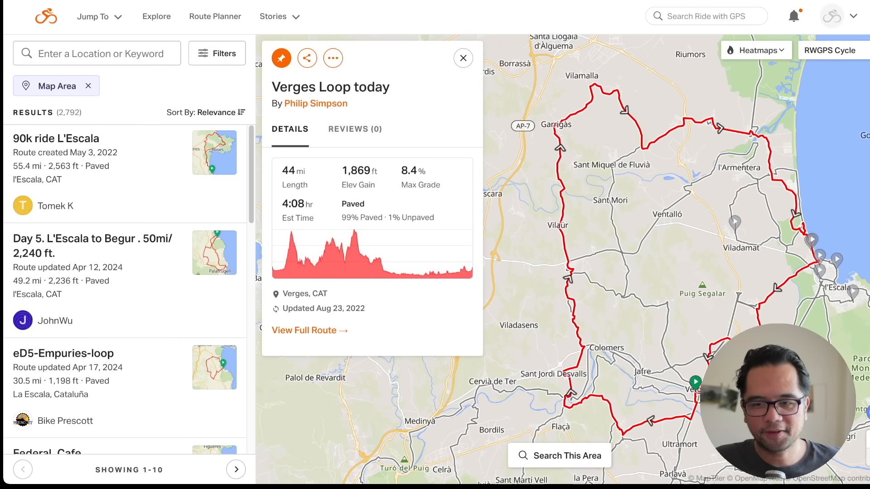
# Review the pinned routes L'Escala - Els Àngels - L'Escala and Federal_Cafe, and close the route details.
pyautogui.scroll(-5, 676, 325)
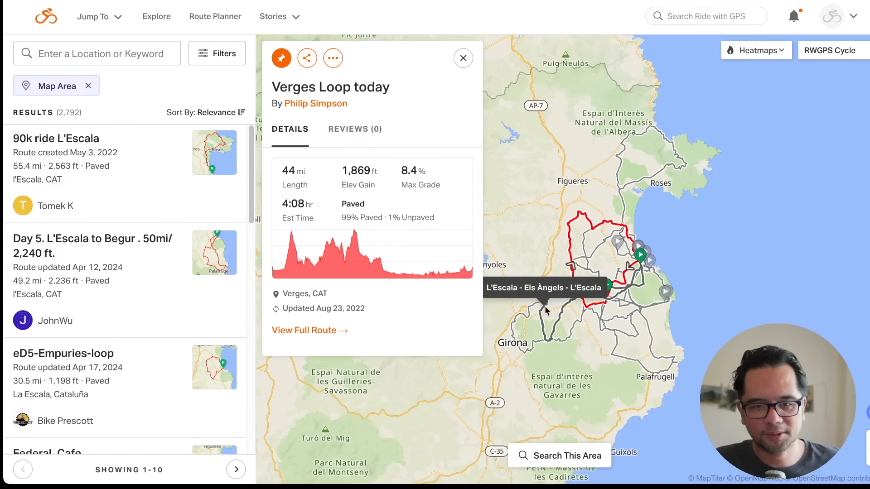
pyautogui.click(545, 312)
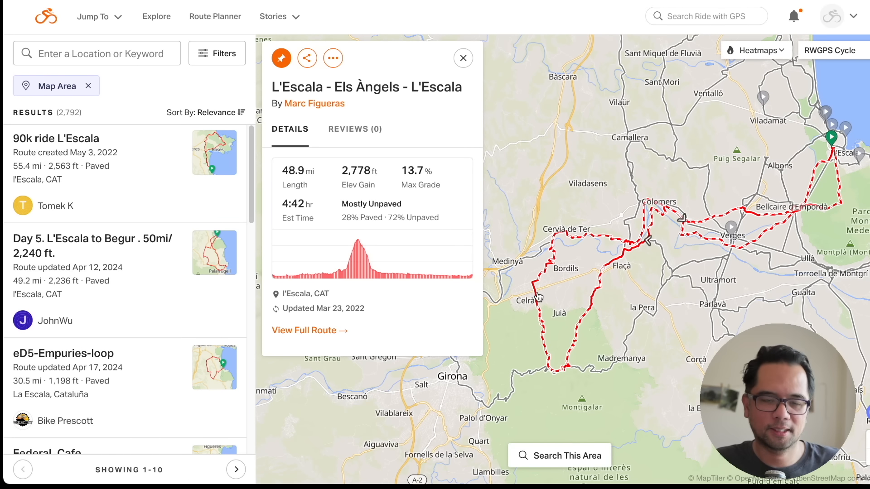
pyautogui.click(506, 276)
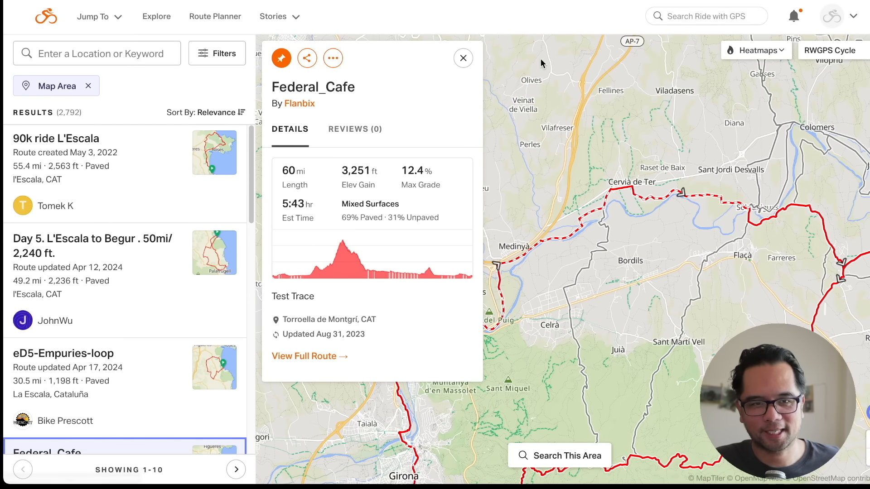
pyautogui.click(464, 58)
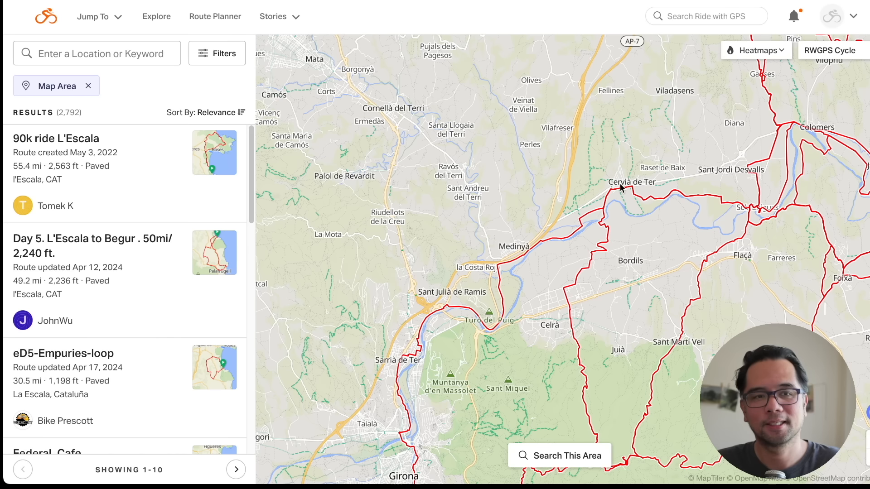
# Open the route planner, search the importable routes for Federal_cafe, and add the Federal_Cafe route to the planner.
pyautogui.click(224, 18)
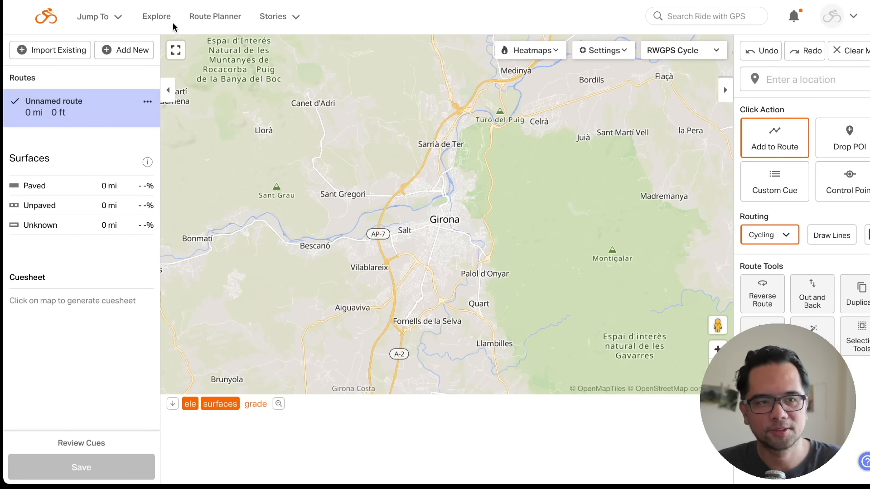
pyautogui.click(48, 53)
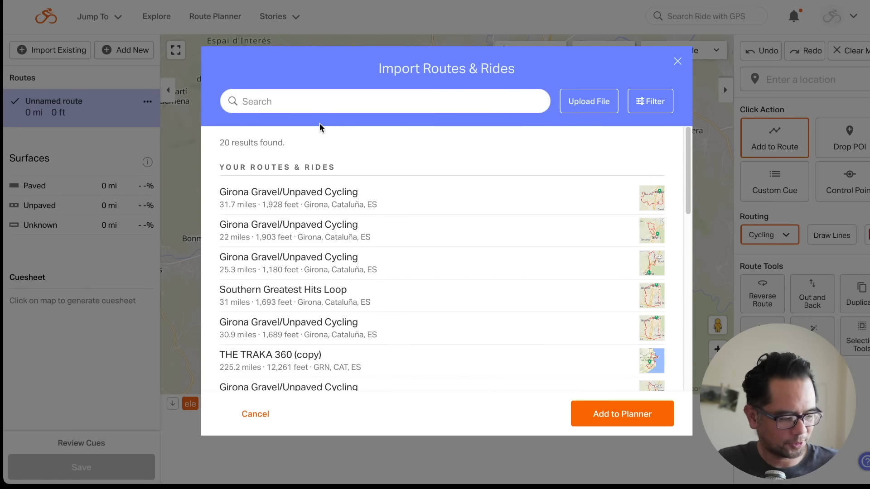
pyautogui.write('F')
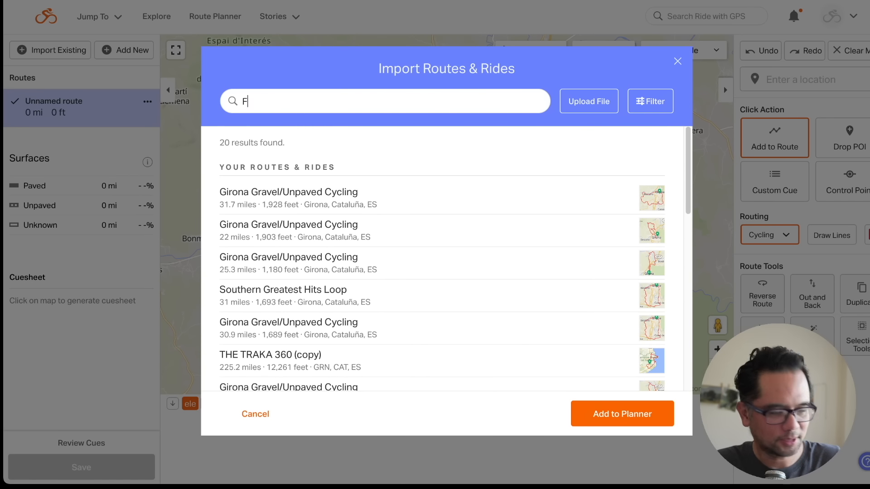
pyautogui.write('ederal')
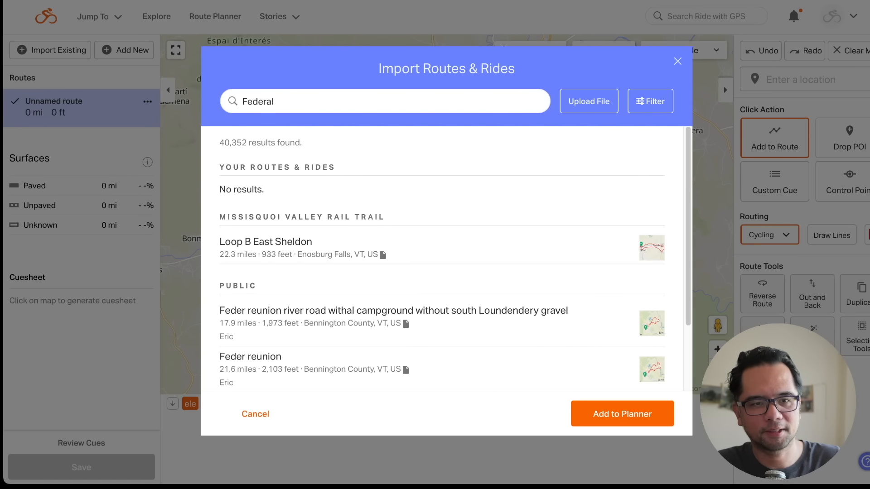
pyautogui.write('_cafe')
pyautogui.click(255, 254)
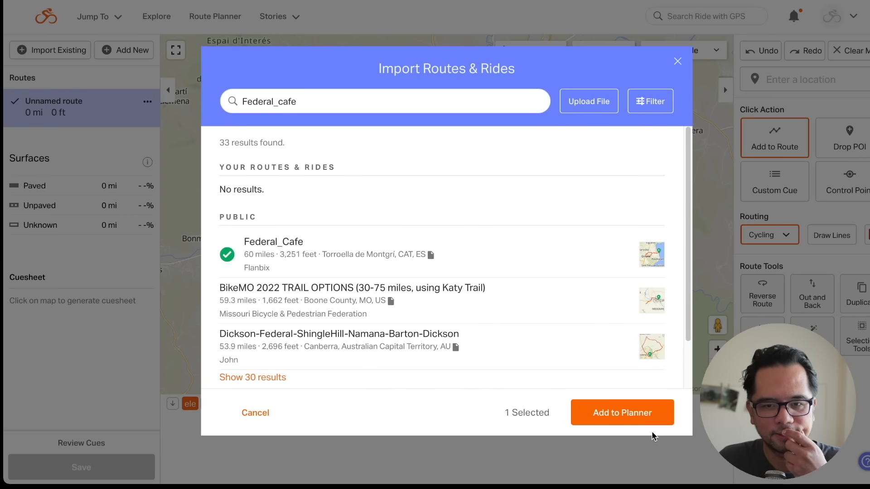
pyautogui.click(641, 416)
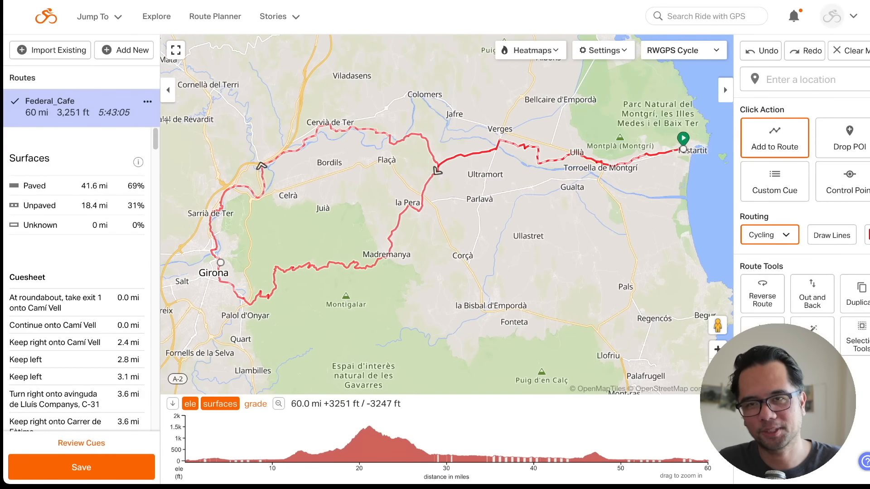
# Search the importable routes for "L'Escala Els" and add the route L'Escala - Els Àngels - L'Escala to the planner.
pyautogui.click(45, 51)
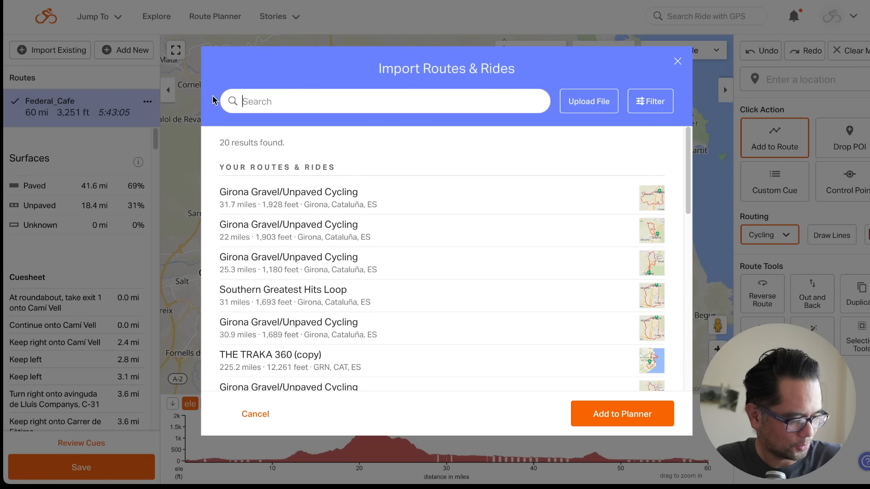
pyautogui.write("L'Es")
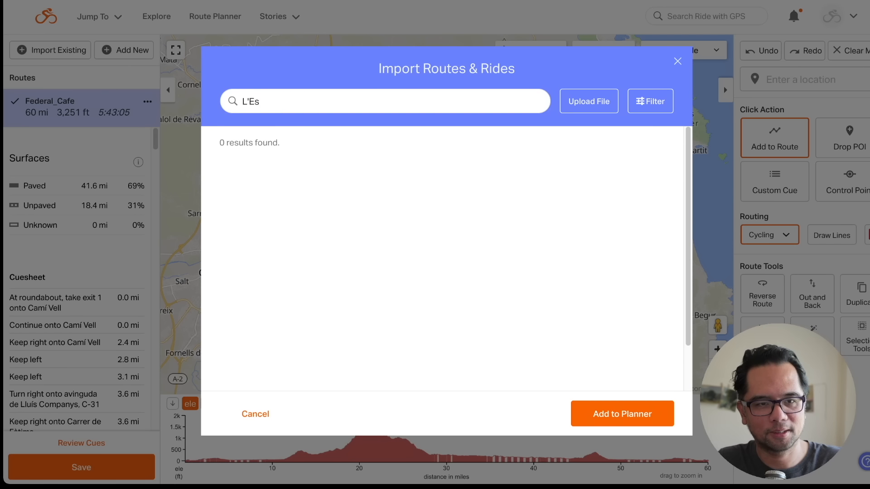
pyautogui.write('cala')
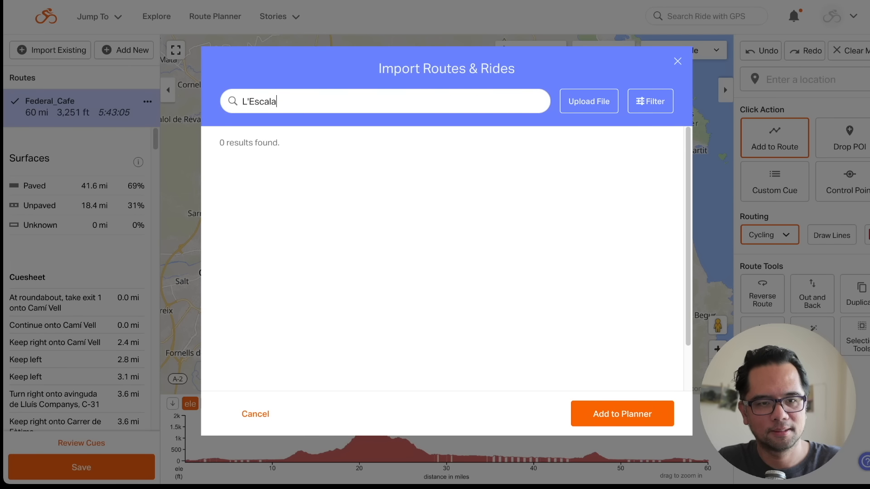
pyautogui.scroll(-3, 365, 309)
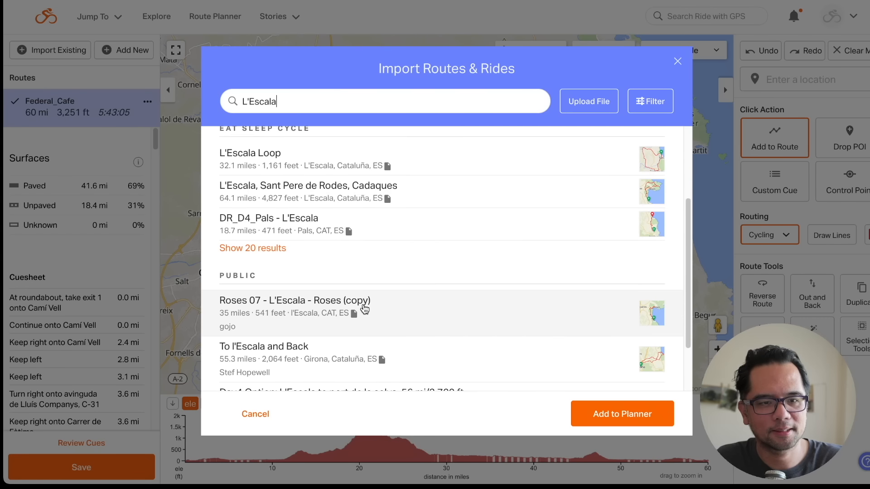
pyautogui.scroll(-2, 365, 309)
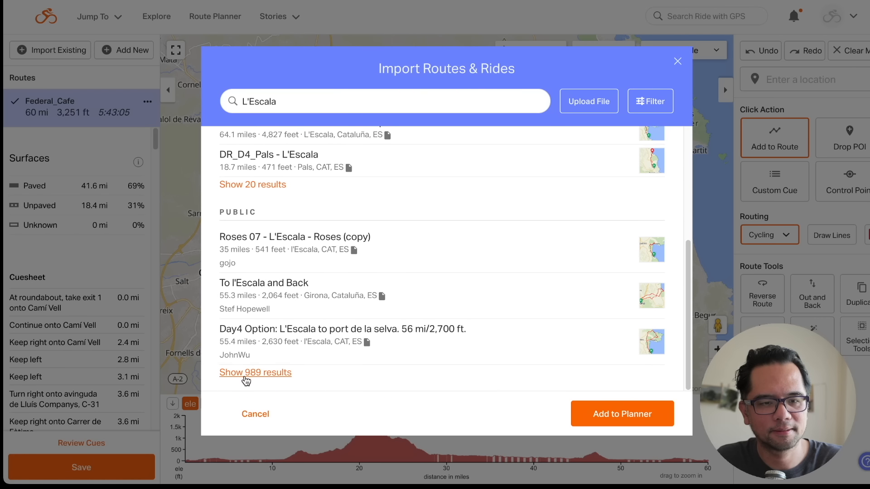
pyautogui.click(248, 373)
pyautogui.click(326, 108)
pyautogui.write('Els')
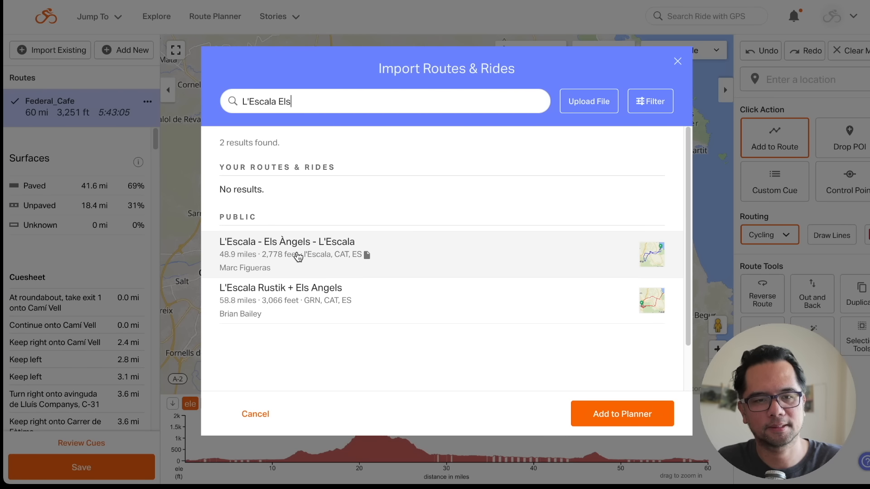
pyautogui.click(298, 256)
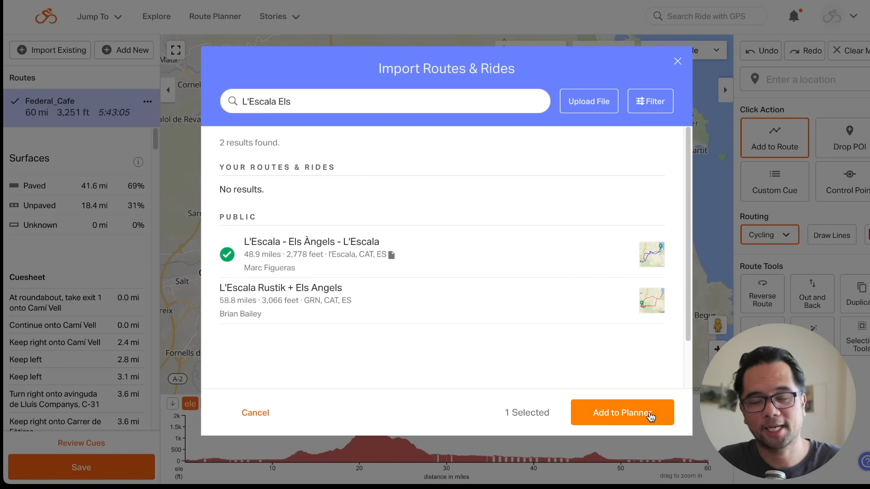
pyautogui.click(650, 415)
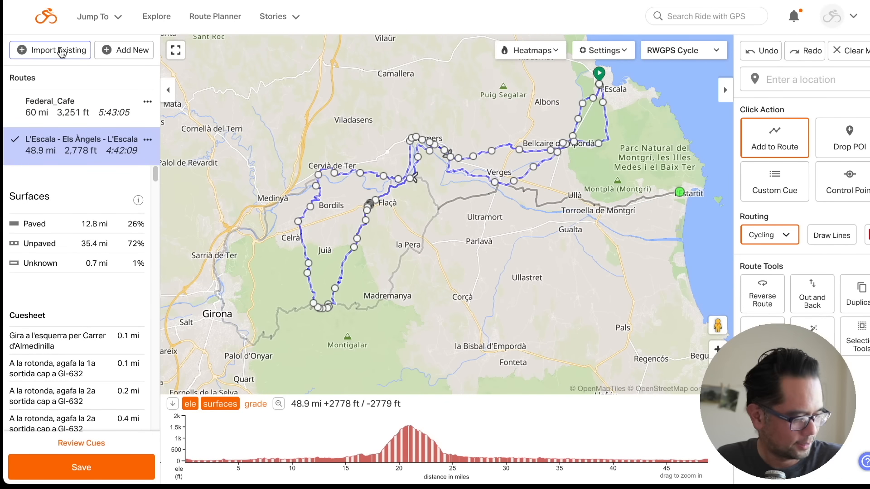
# Search the importable routes for "Verges Loop Today" and add the route Verges Loop today to the planner.
pyautogui.click(60, 51)
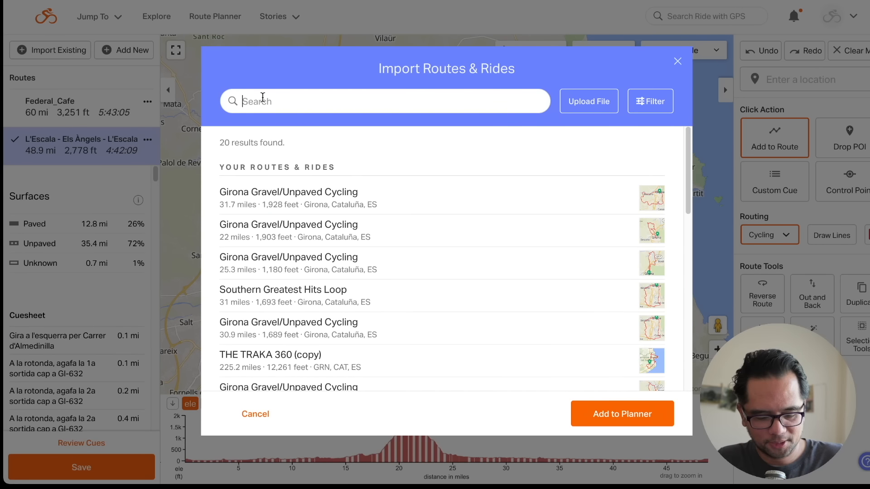
pyautogui.write('VBer')
pyautogui.write('ges')
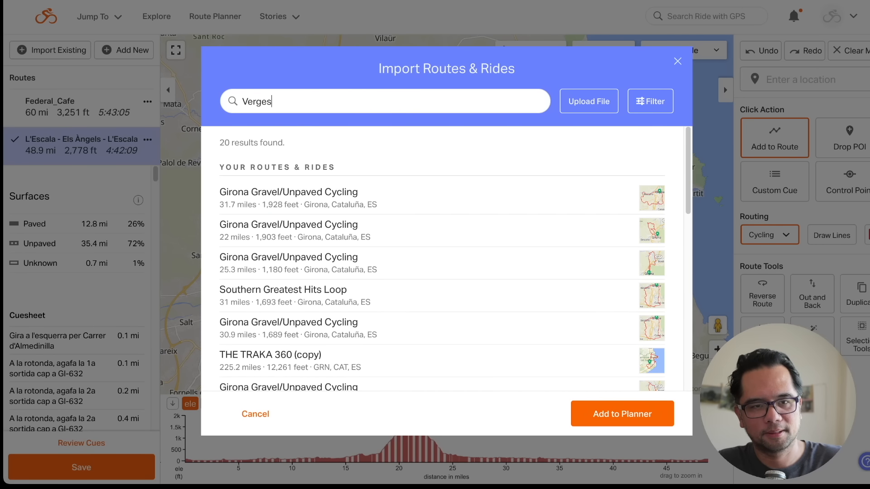
pyautogui.write(' Loop Today')
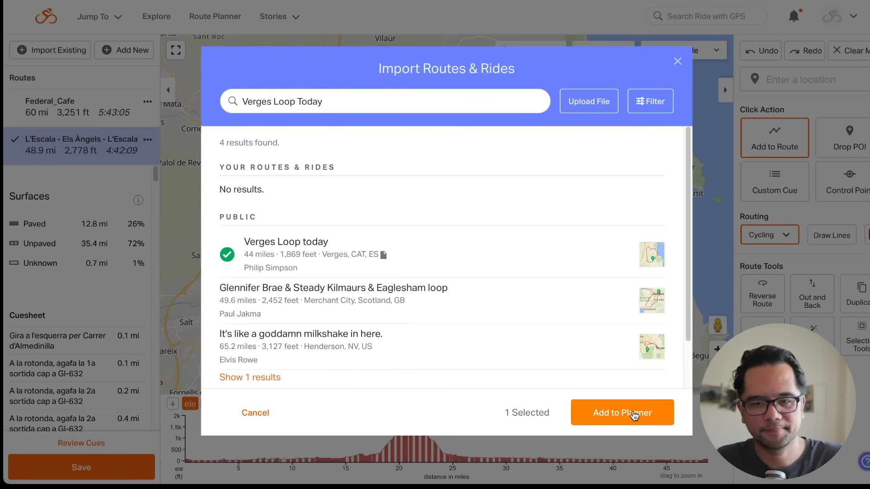
pyautogui.click(630, 412)
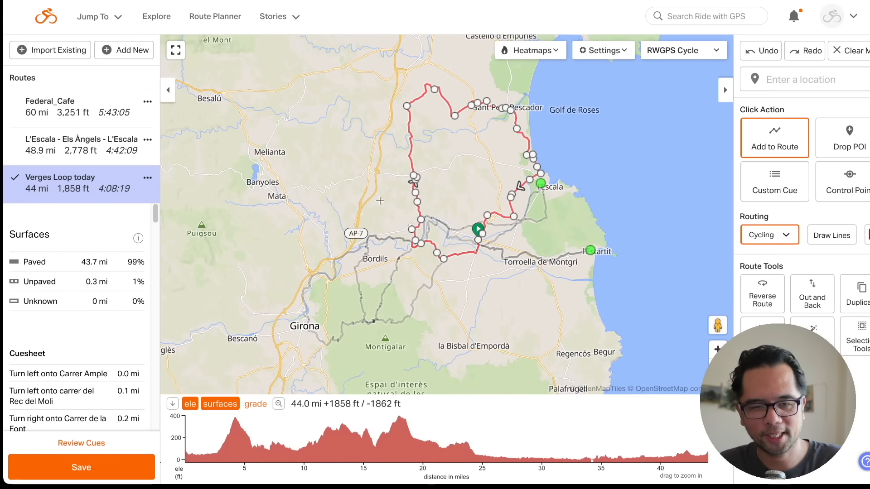
# Switch between the three imported routes to compare their courses and surfaces on the map.
pyautogui.click(84, 150)
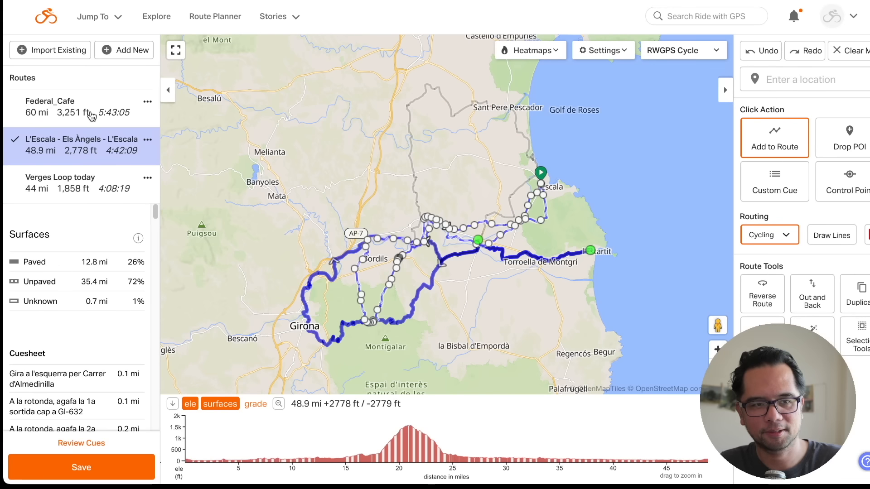
pyautogui.click(92, 116)
pyautogui.click(86, 150)
pyautogui.click(95, 117)
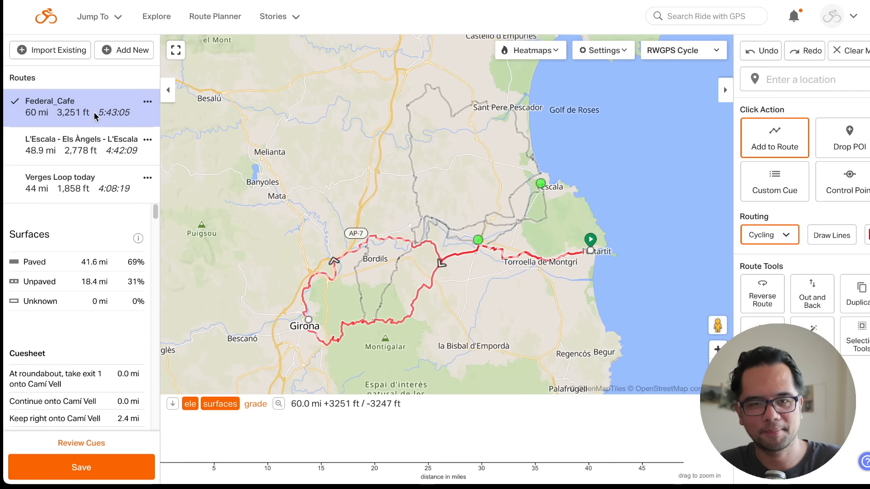
pyautogui.click(92, 151)
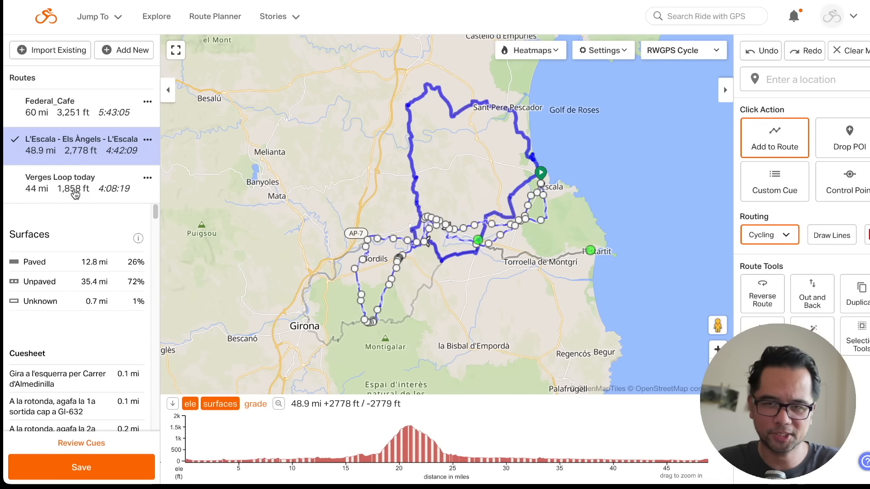
pyautogui.click(77, 181)
pyautogui.click(86, 150)
pyautogui.click(104, 111)
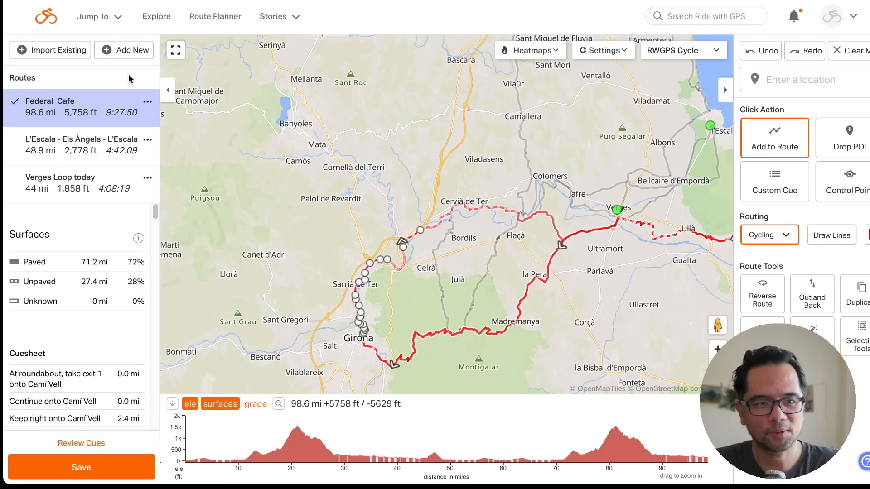
# Add a new blank route to the planner and place its start point in Girona, by the Riu Onyar at Placeta de Mercè Huerta i Busquets.
pyautogui.click(125, 51)
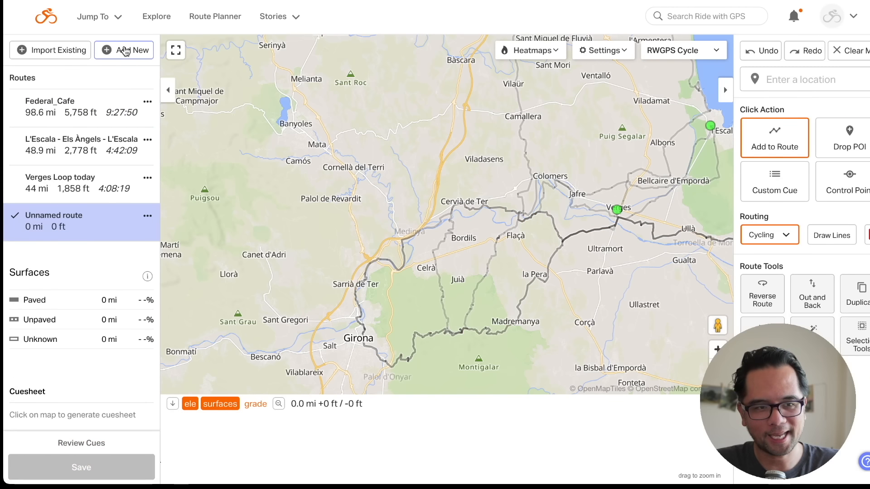
pyautogui.click(715, 352)
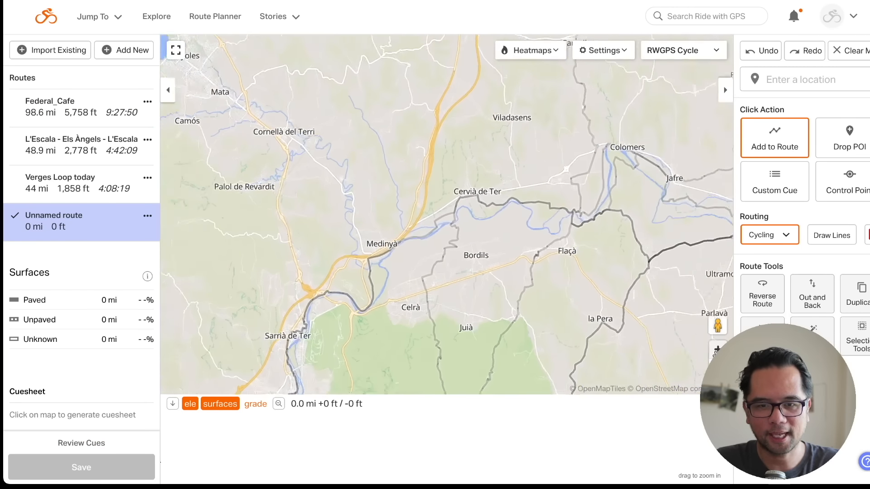
pyautogui.click(715, 352)
pyautogui.moveTo(531, 334); pyautogui.dragTo(604, 12)
pyautogui.moveTo(372, 193); pyautogui.dragTo(528, 88)
pyautogui.click(715, 351)
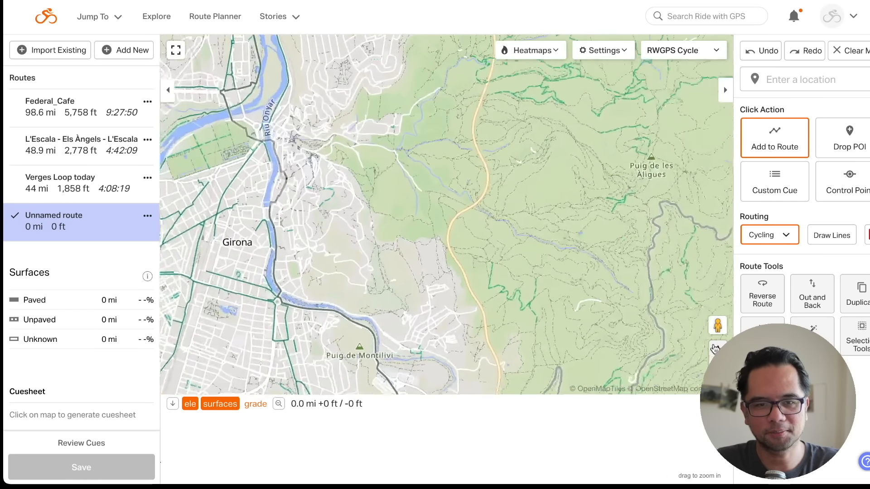
pyautogui.moveTo(483, 321); pyautogui.dragTo(562, 278)
pyautogui.click(715, 351)
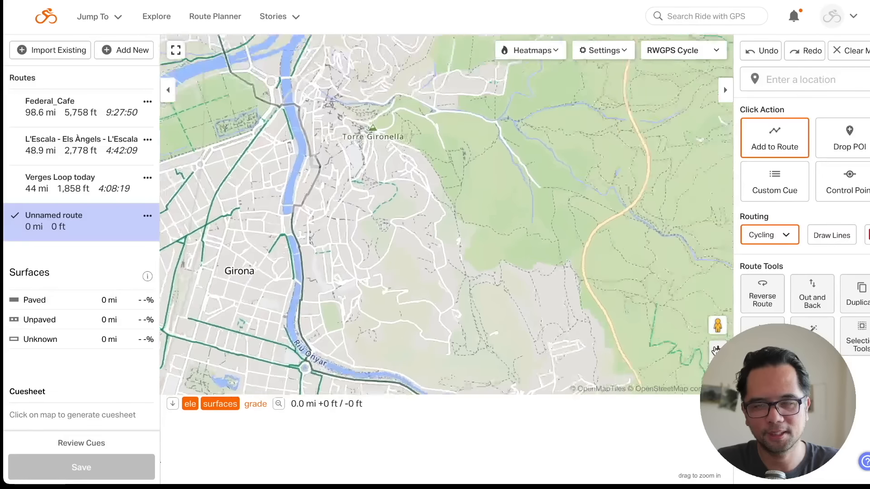
pyautogui.click(715, 352)
pyautogui.moveTo(359, 285); pyautogui.dragTo(565, 251)
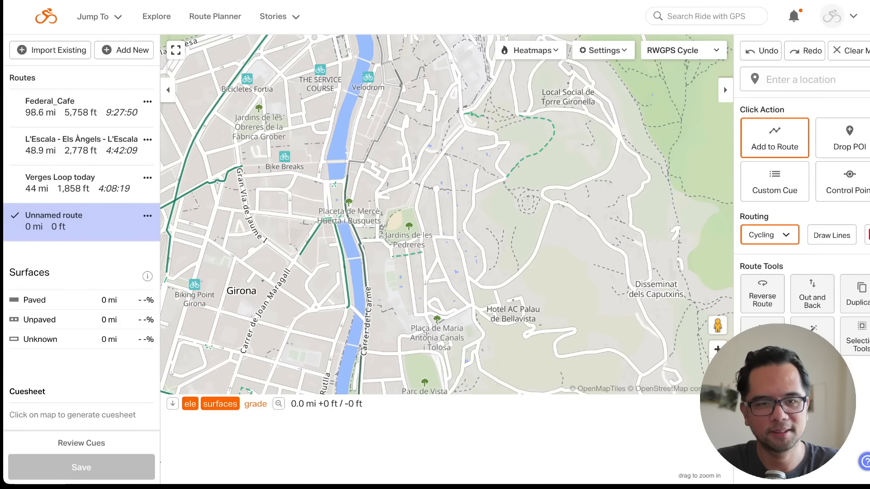
pyautogui.click(715, 351)
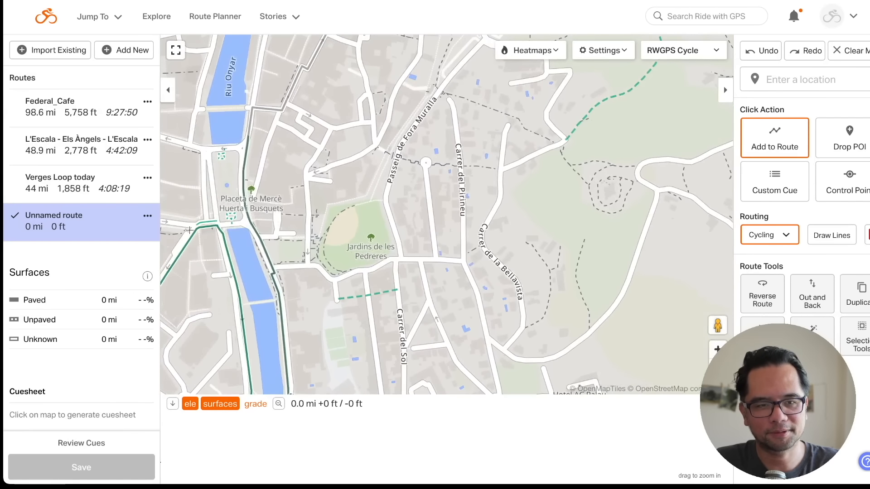
pyautogui.click(234, 223)
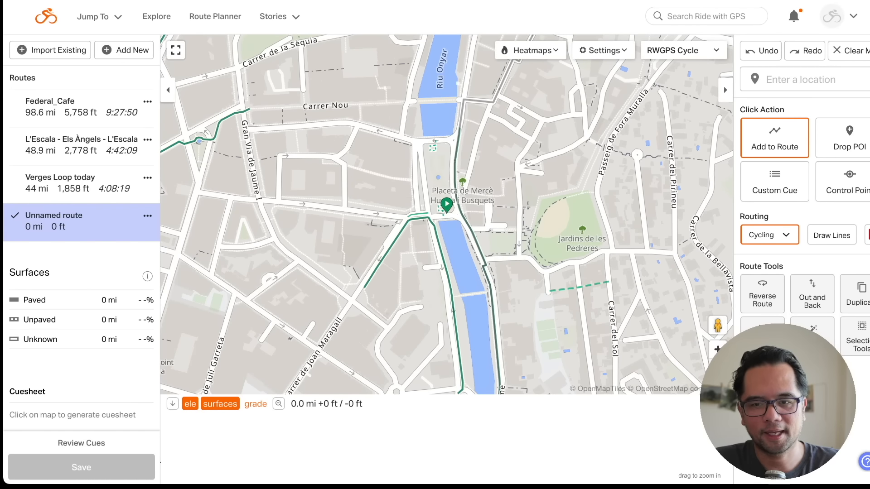
# Examine how the Federal_Cafe and L'Escala - Els Àngels - L'Escala routes run through and around Girona by highlighting them on the map.
pyautogui.click(717, 367)
pyautogui.click(717, 368)
pyautogui.moveTo(71, 103)
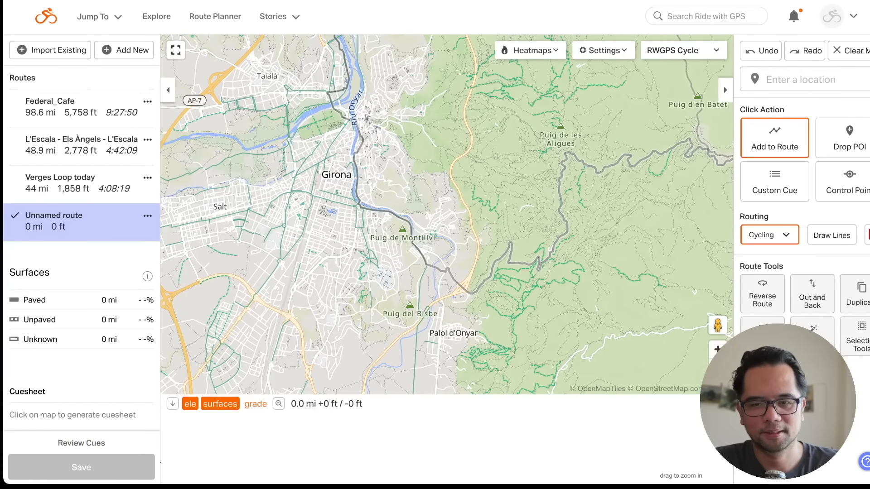
pyautogui.moveTo(421, 52); pyautogui.dragTo(472, 227)
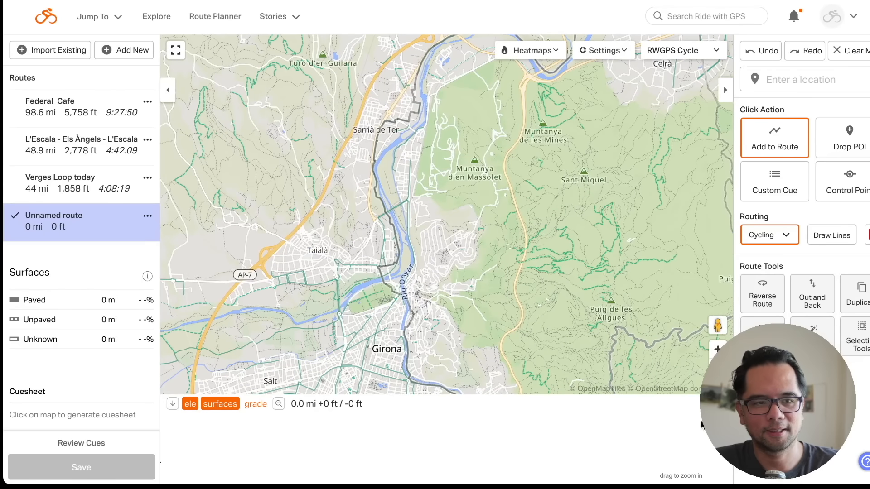
pyautogui.click(718, 367)
pyautogui.click(717, 368)
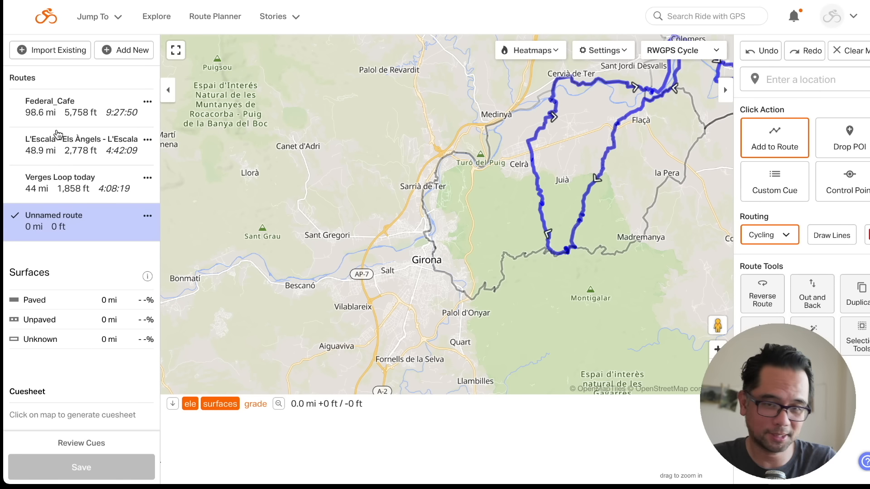
pyautogui.scroll(4, 550, 285)
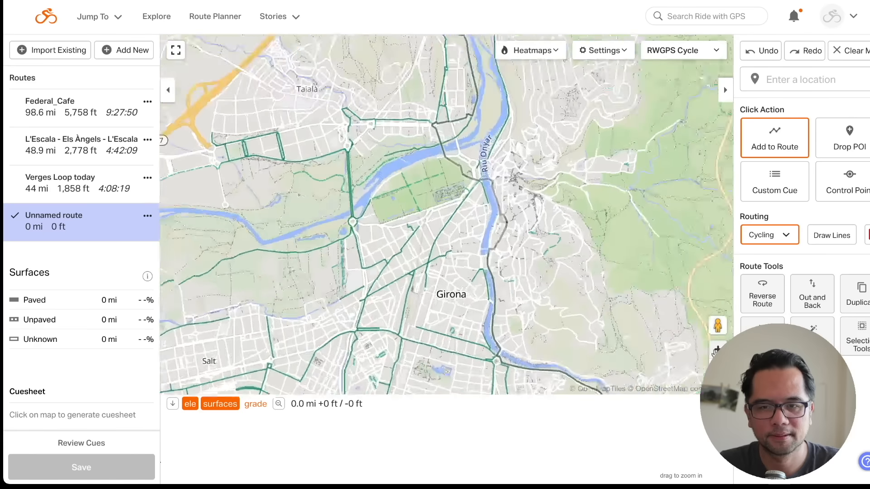
pyautogui.moveTo(550, 286); pyautogui.dragTo(522, 285)
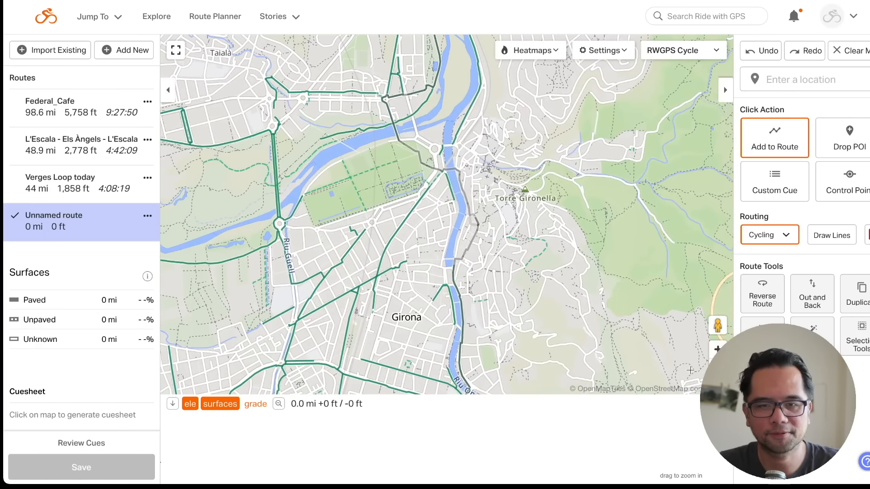
pyautogui.scroll(2, 447, 209)
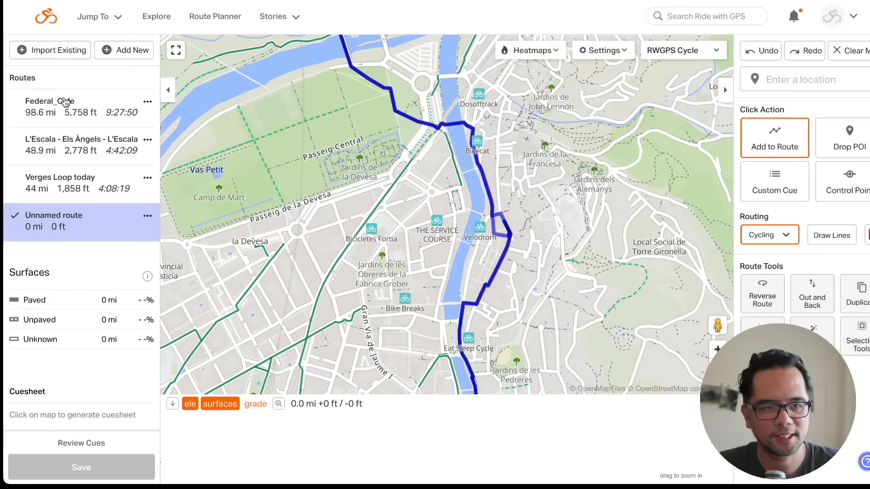
# Undo the misplaced riverside start, restart the route beside Placeta de Mercè Huerta i Busquets, and extend it north for about 0.3 mi.
pyautogui.click(463, 309)
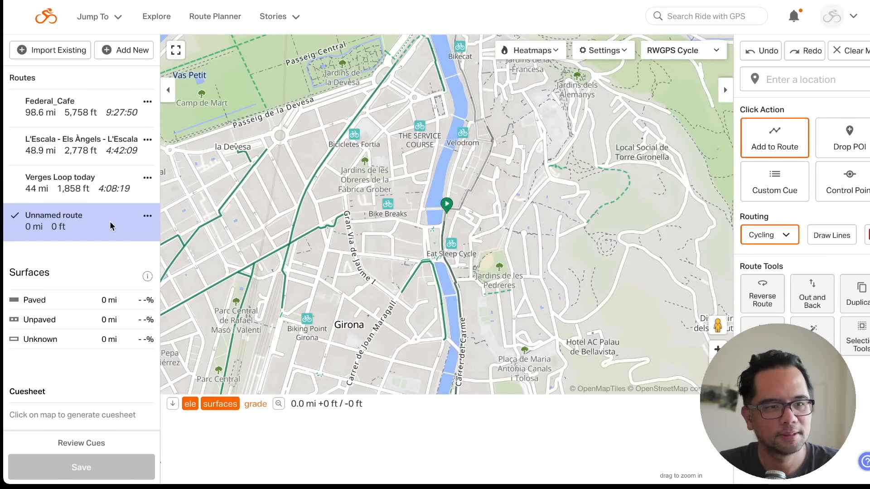
pyautogui.press('super+z')
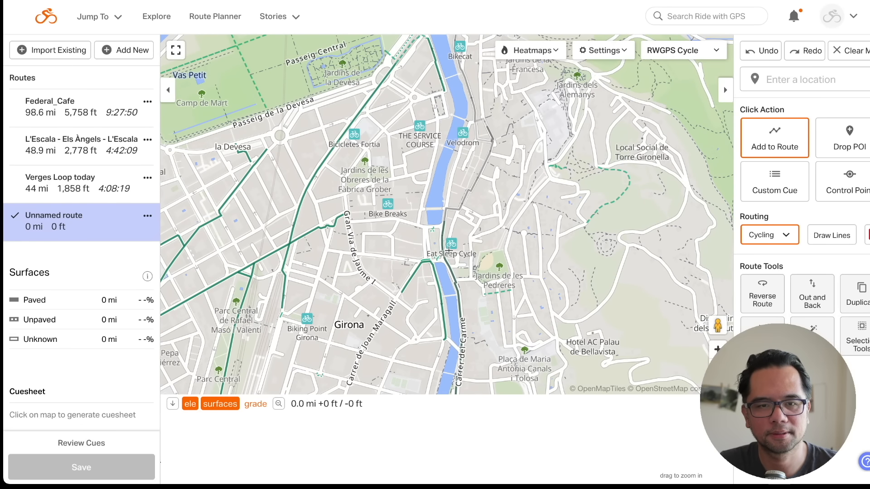
pyautogui.click(440, 259)
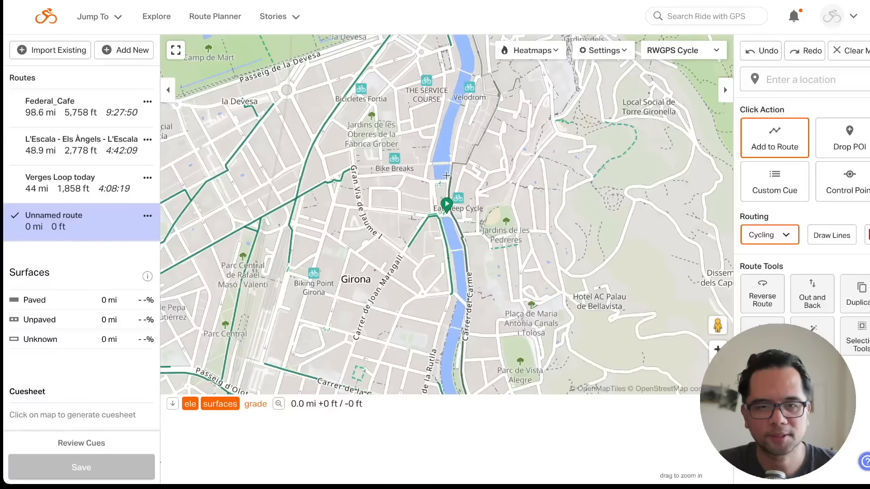
pyautogui.click(452, 173)
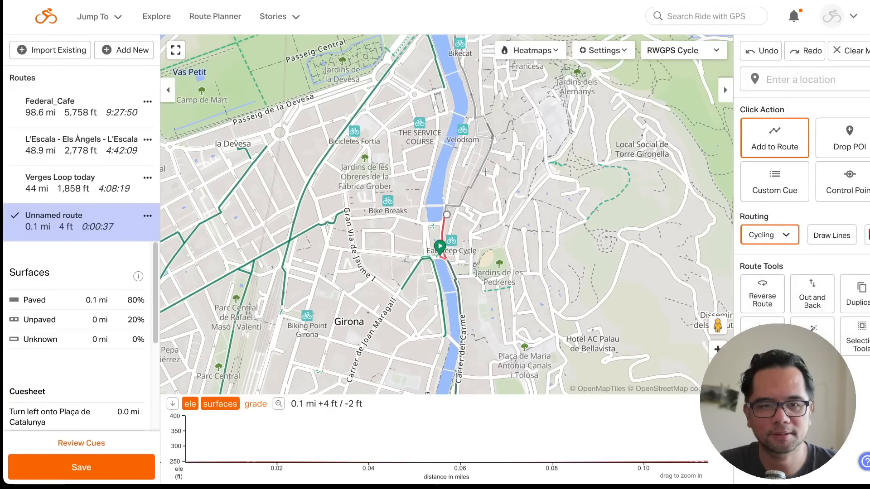
pyautogui.click(485, 172)
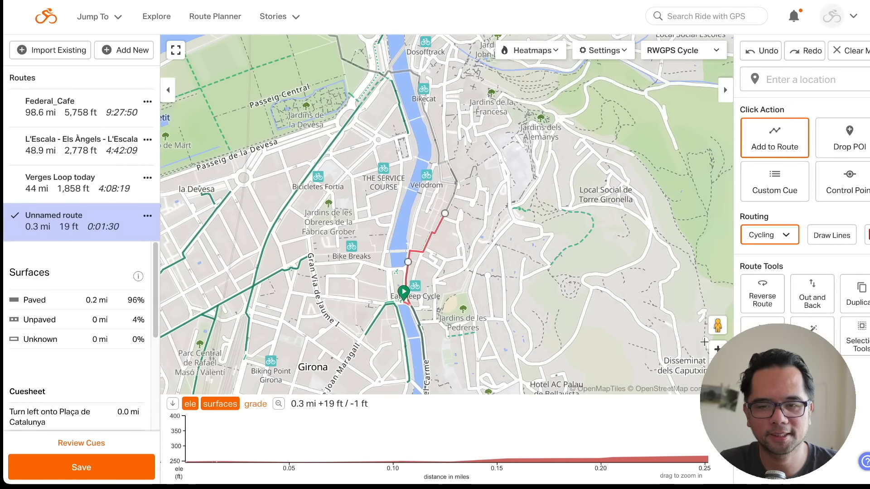
# Extend the route through the old town streets past Velodrom to just south of Bikecat, about 0.5 mi from the start.
pyautogui.scroll(2, 451, 157)
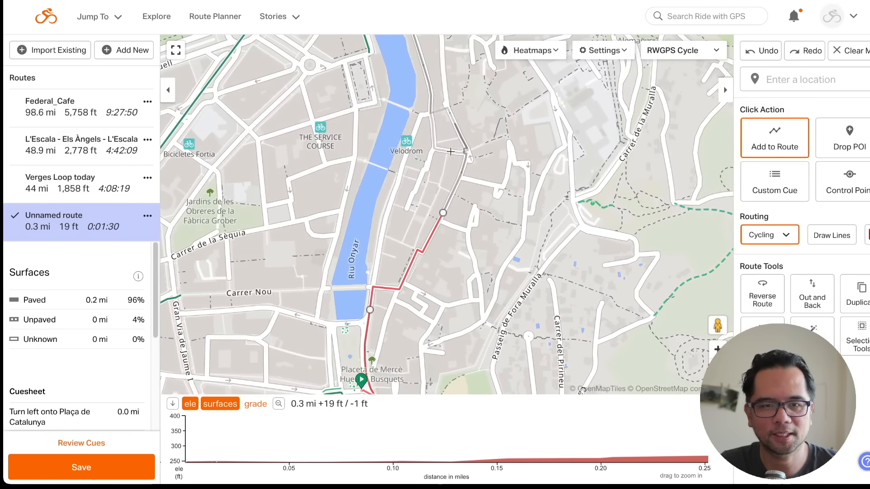
pyautogui.click(450, 152)
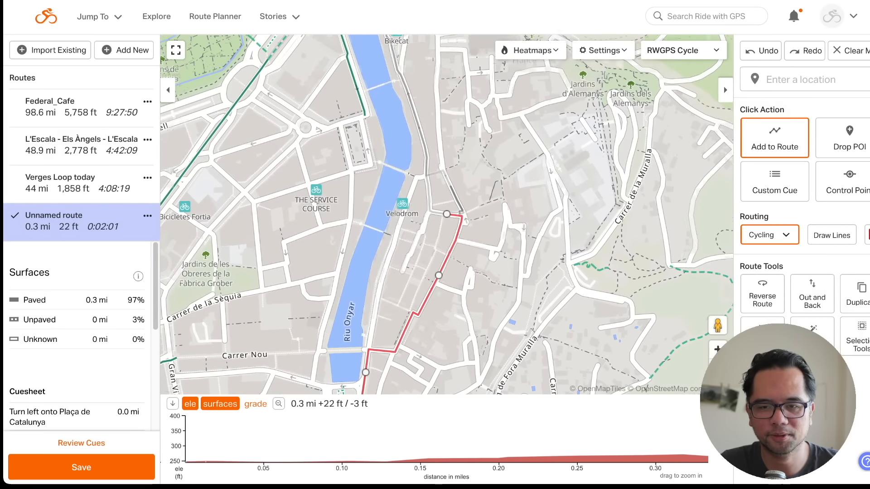
pyautogui.scroll(-1, 446, 215)
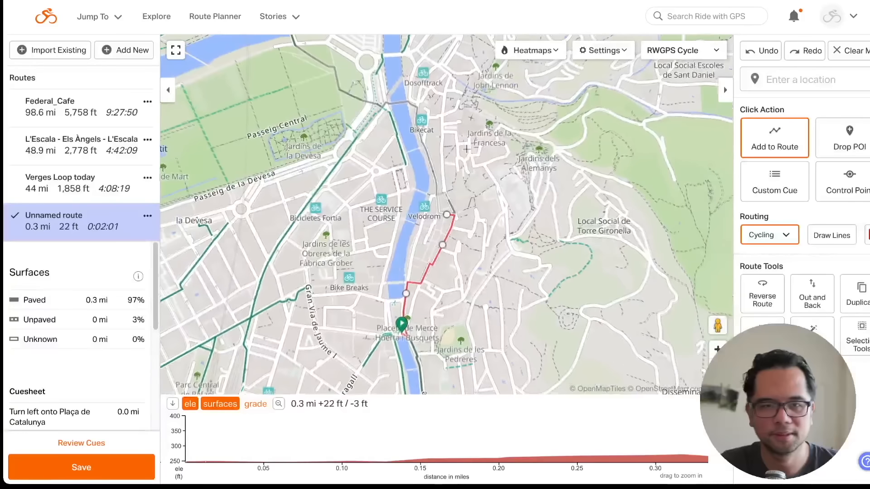
pyautogui.click(424, 148)
pyautogui.moveTo(556, 171); pyautogui.dragTo(635, 251)
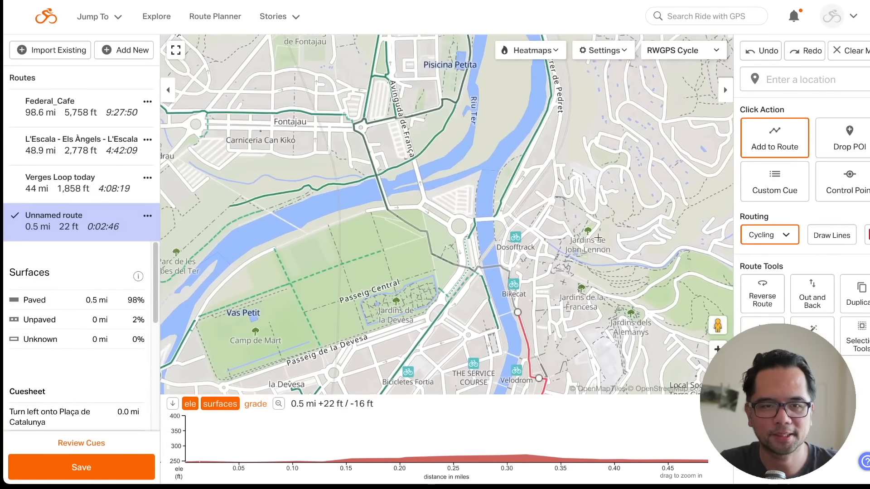
# Extend the route over the Onyar, past Jardins de la Devesa and across the Ter via Fontajau to Pisicina Petita, about 1.4 mi in total.
pyautogui.click(399, 217)
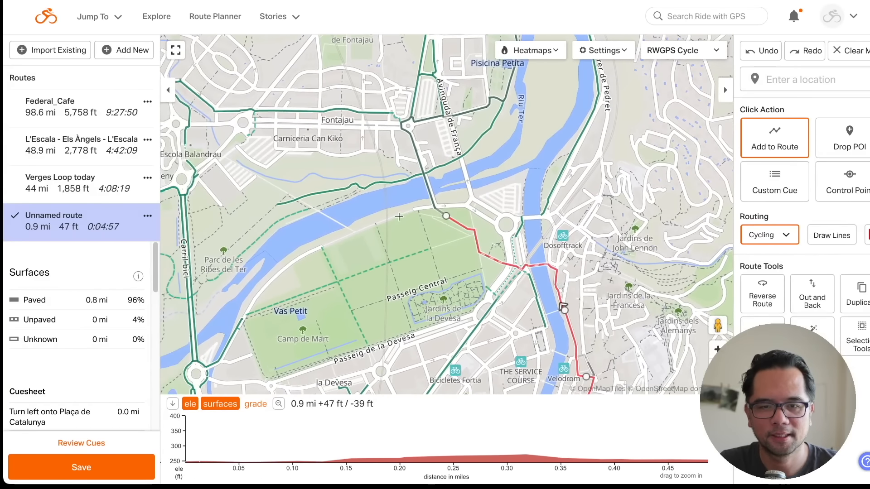
pyautogui.click(413, 143)
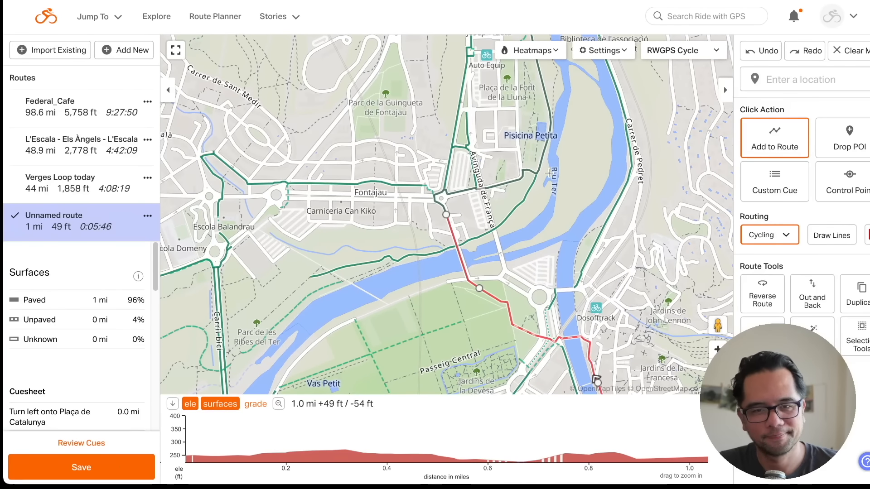
pyautogui.click(543, 151)
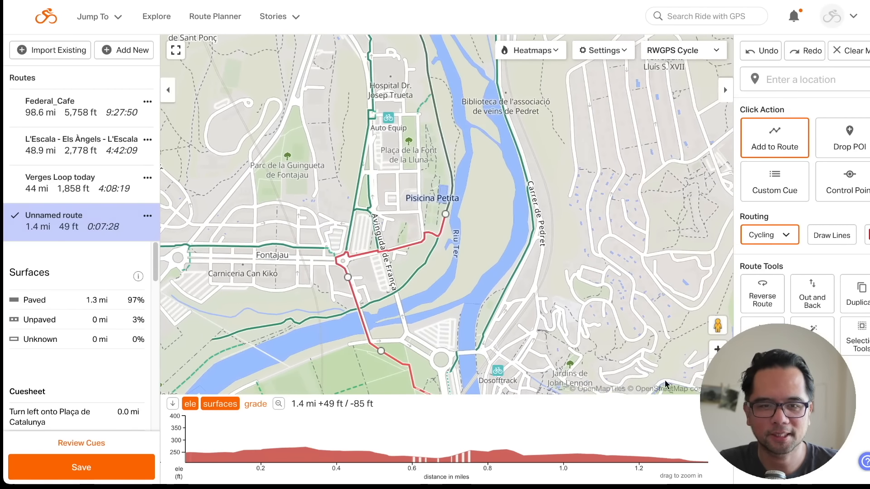
# Extend the route north along the west bank of the Riu Ter, beyond Pont de l'Aurora to near Totxtot, about 2.3 mi in total.
pyautogui.moveTo(597, 158); pyautogui.dragTo(567, 346)
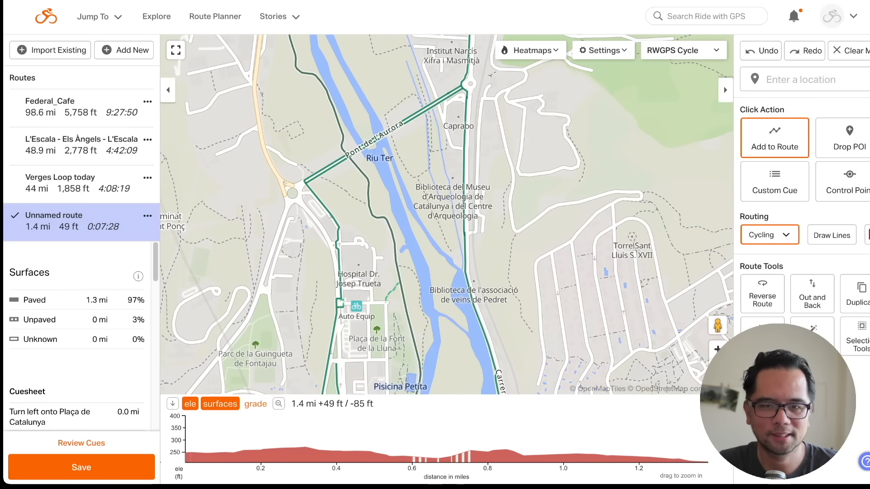
pyautogui.click(717, 367)
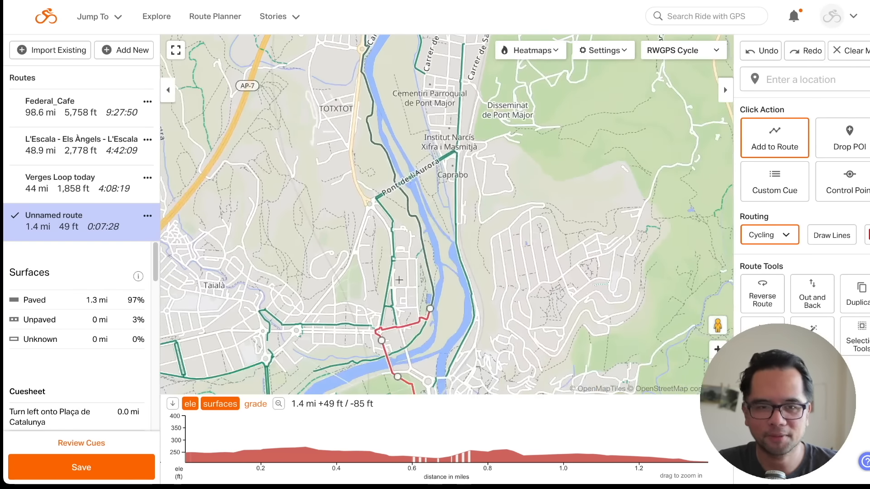
pyautogui.click(423, 240)
pyautogui.moveTo(505, 212); pyautogui.dragTo(530, 186)
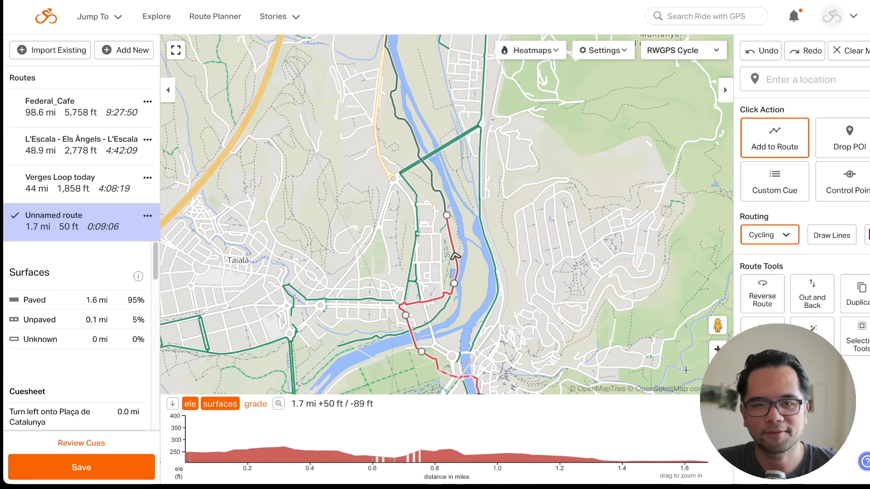
pyautogui.click(718, 368)
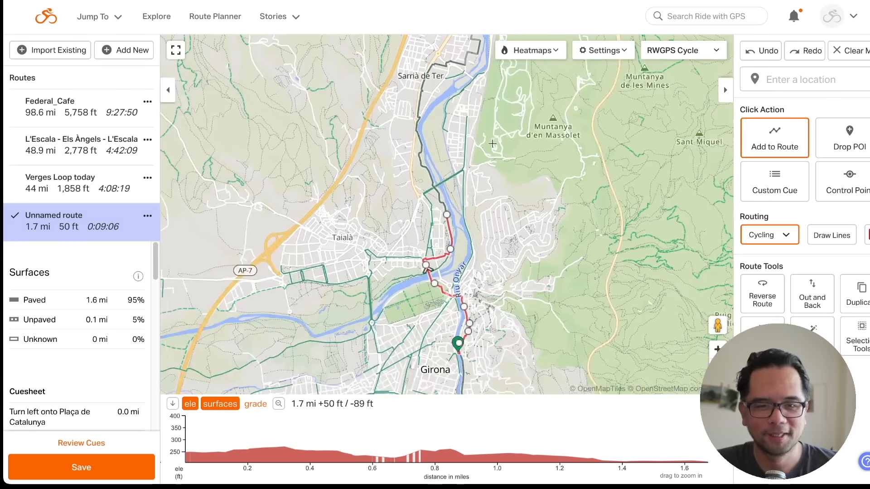
pyautogui.moveTo(494, 145); pyautogui.dragTo(479, 233)
pyautogui.click(717, 349)
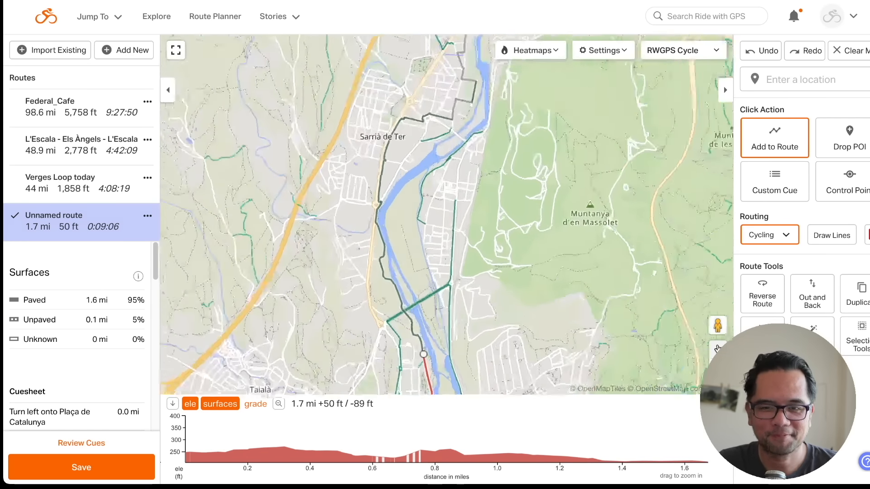
pyautogui.moveTo(323, 275); pyautogui.dragTo(346, 205)
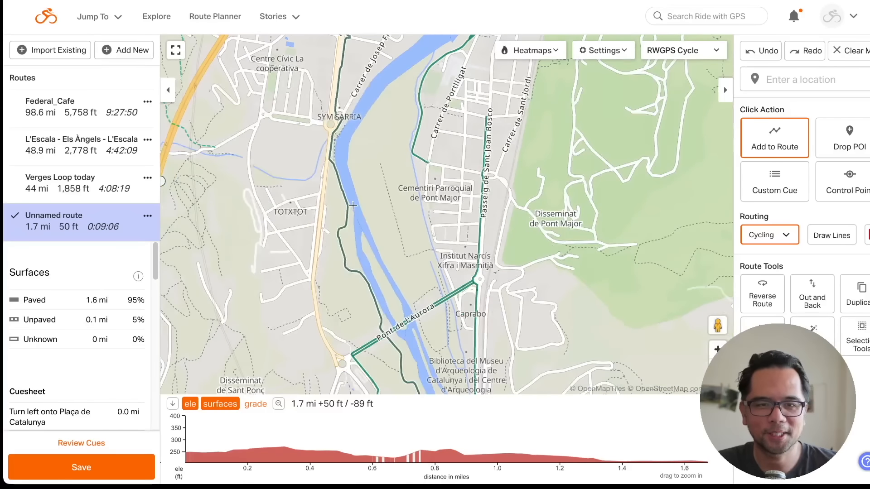
pyautogui.click(337, 236)
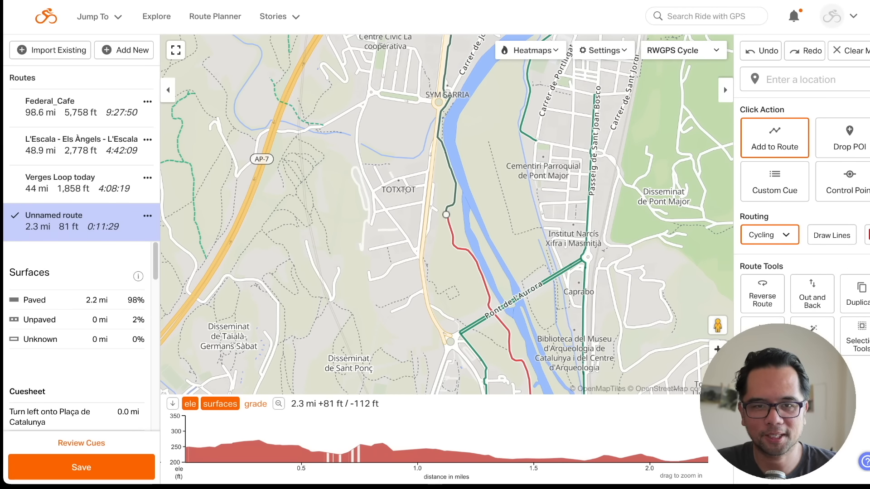
# Extend the route through Sarrià de Ter, around Turó del Puig and past Medinyà along the Riu Ter, about 9.1 mi in total.
pyautogui.click(717, 368)
pyautogui.moveTo(573, 194); pyautogui.dragTo(522, 273)
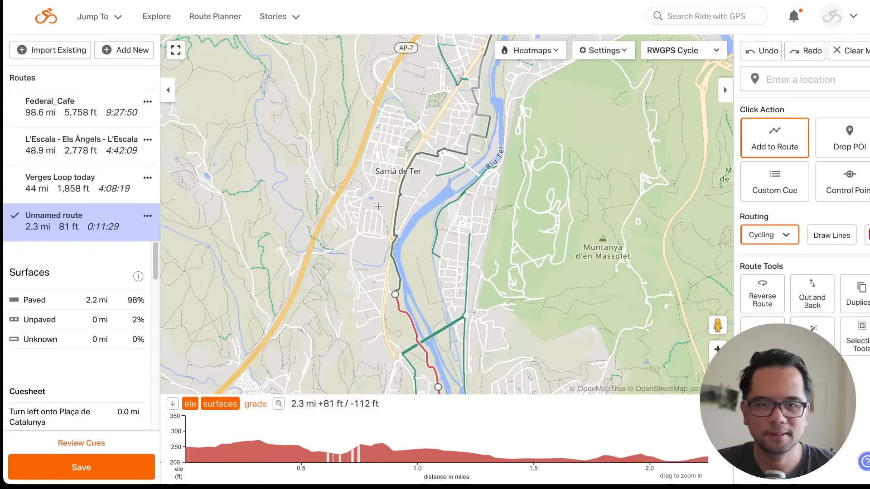
pyautogui.click(434, 157)
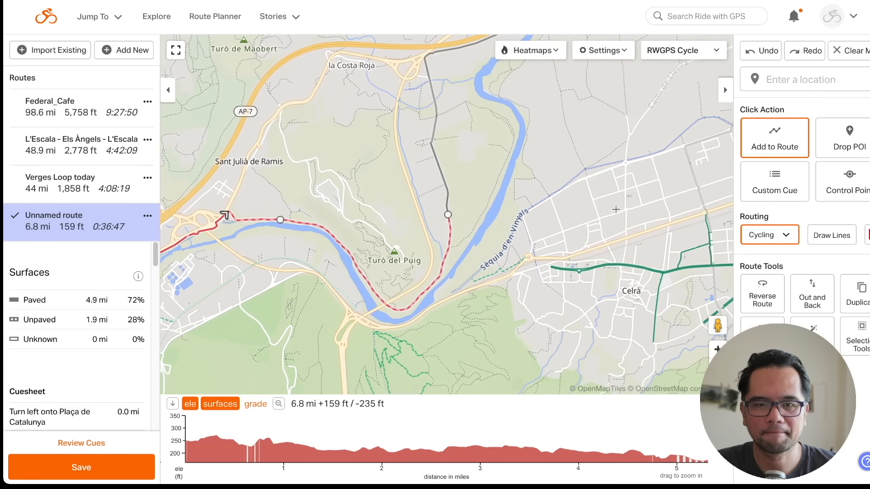
pyautogui.scroll(-2, 445, 216)
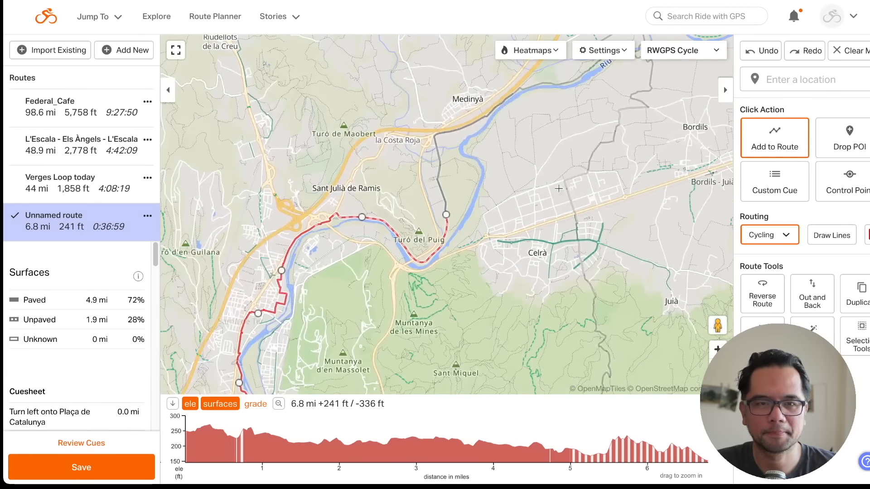
pyautogui.click(551, 85)
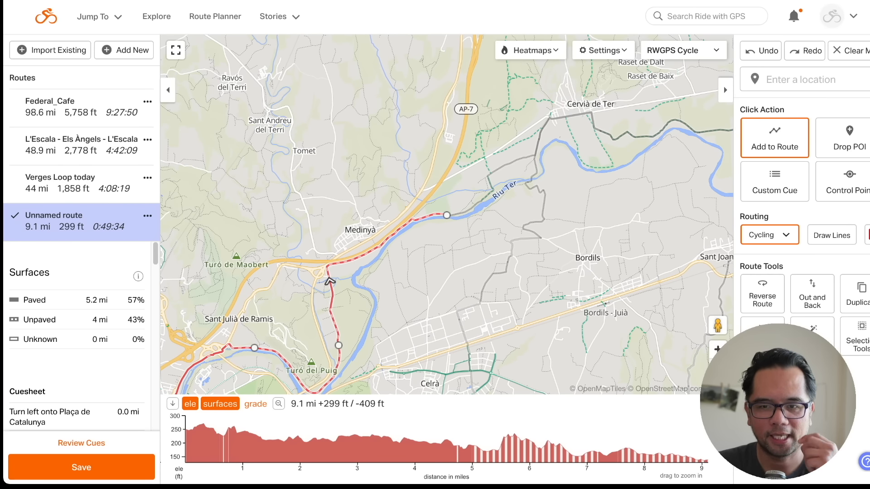
# Check the L'Escala - Els Àngels - L'Escala route on the map and extend the new route to just southwest of Cervià de Ter.
pyautogui.click(717, 368)
pyautogui.click(718, 367)
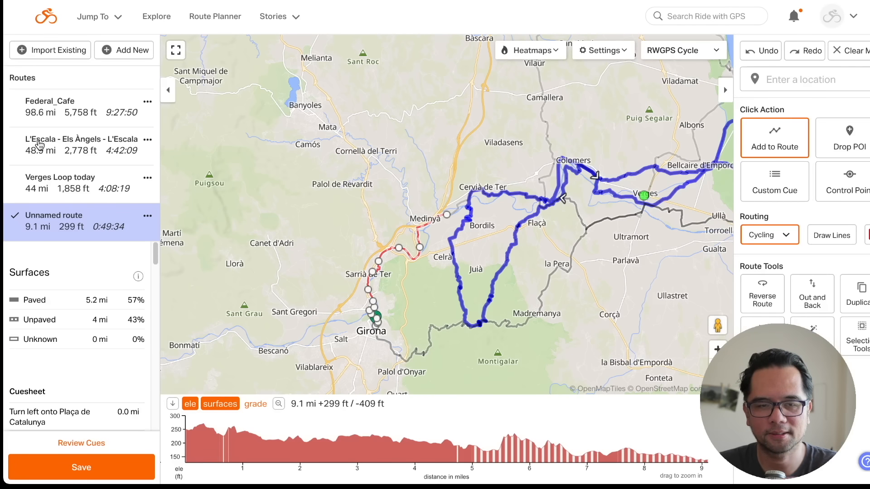
pyautogui.scroll(6, 447, 214)
pyautogui.moveTo(67, 119)
pyautogui.moveTo(64, 136)
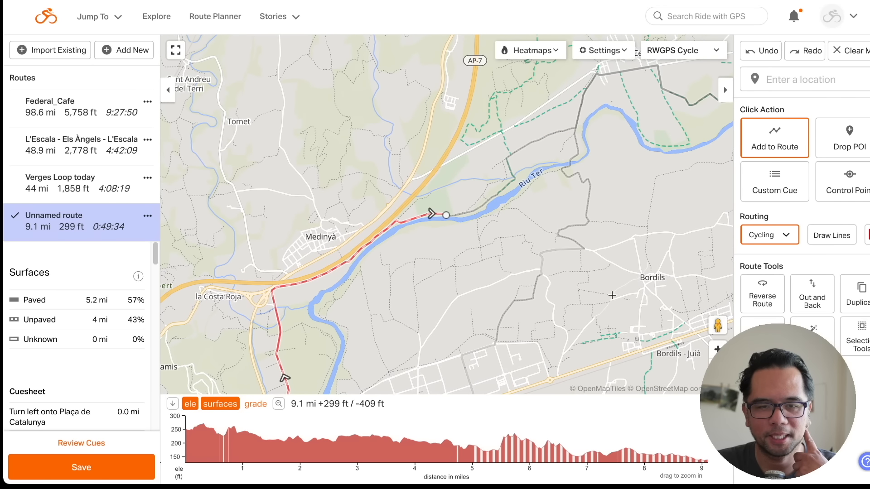
pyautogui.click(565, 130)
pyautogui.scroll(-5, 447, 214)
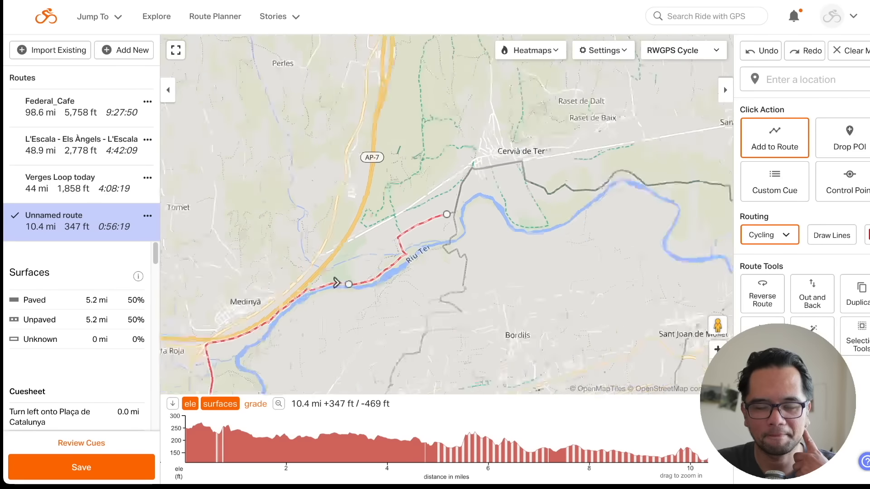
# Compare the imported routes ahead and extend the new route through Cervià de Ter toward Sobrànigues, about 13.3 mi in total.
pyautogui.moveTo(45, 145)
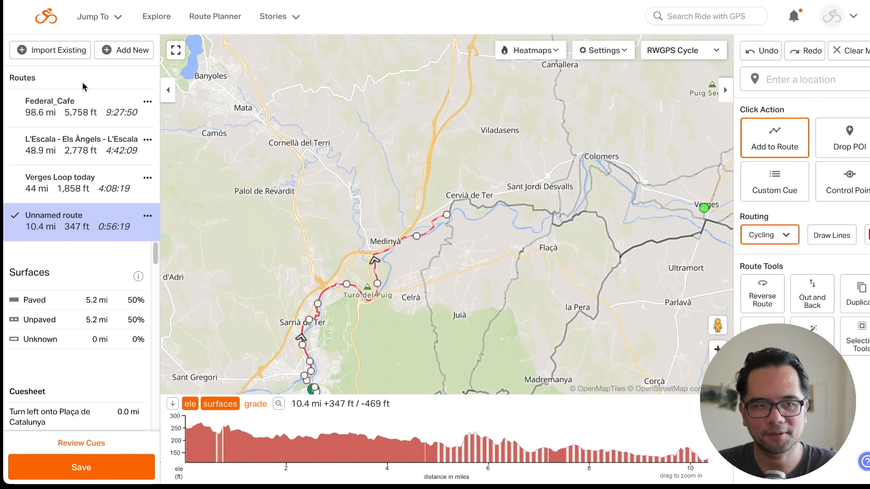
pyautogui.moveTo(75, 101)
pyautogui.moveTo(63, 160)
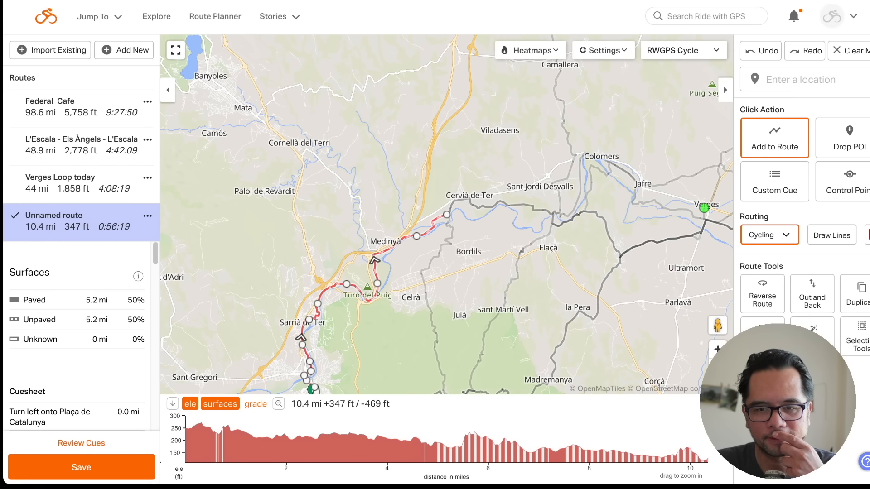
pyautogui.moveTo(591, 193); pyautogui.dragTo(370, 205)
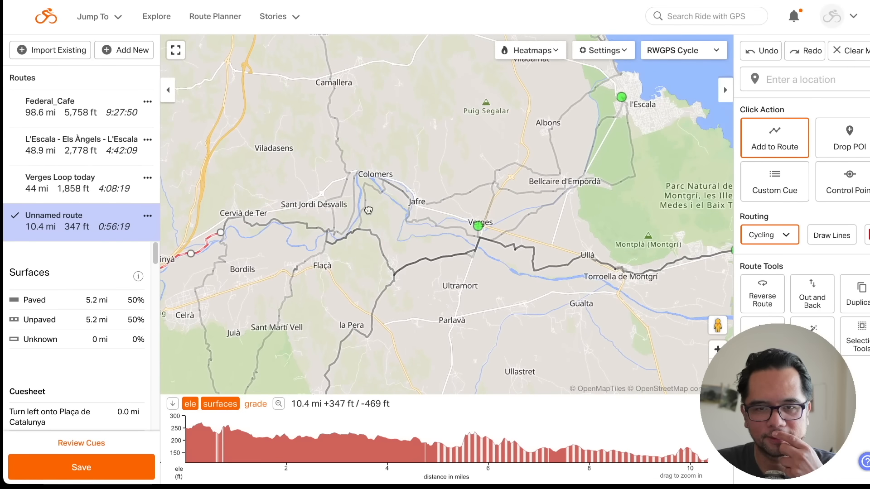
pyautogui.moveTo(50, 159)
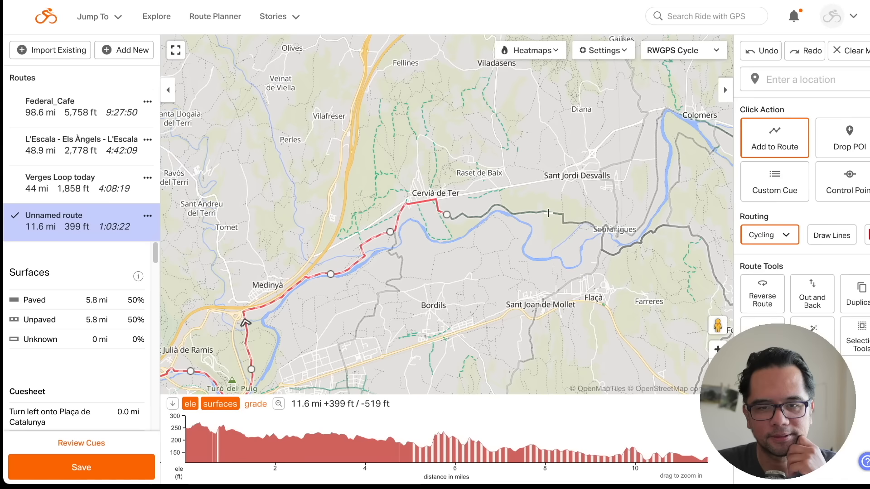
pyautogui.moveTo(605, 212); pyautogui.dragTo(548, 213)
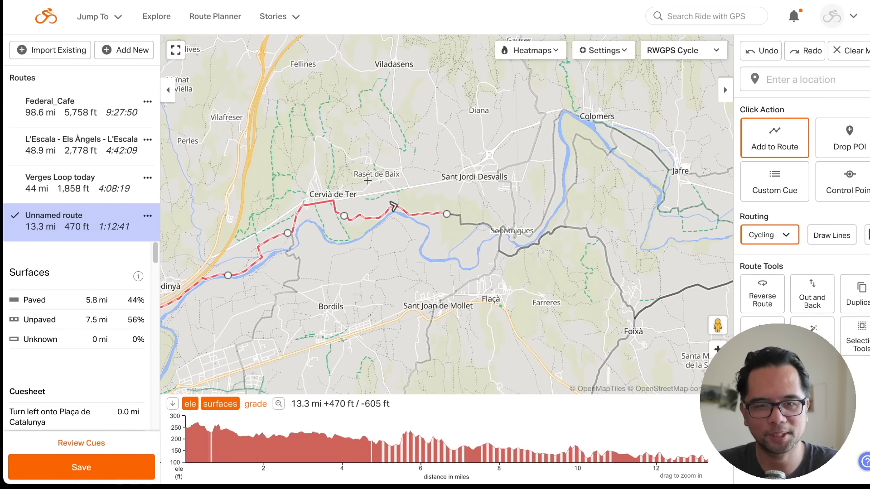
# Highlight the L'Escala - Els Àngels - L'Escala route and extend the new route via Sant Jordi Desvalls to just west of Colomers, about 15.9 mi in total.
pyautogui.moveTo(52, 152)
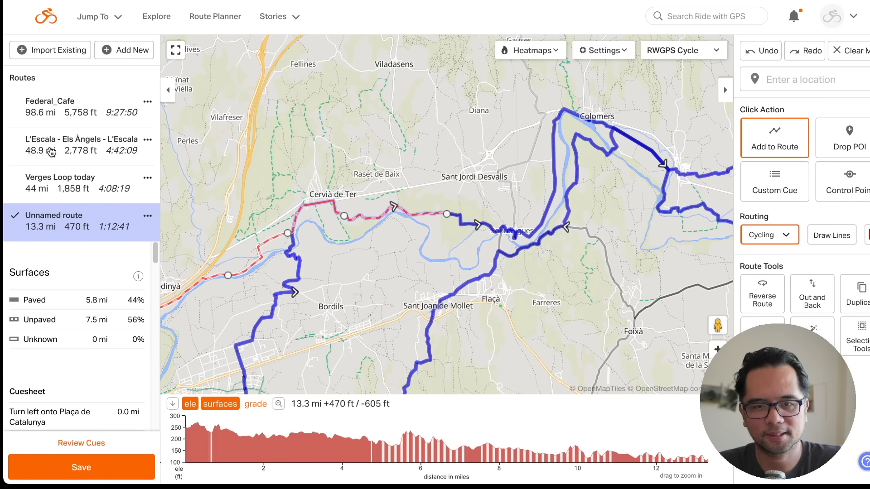
pyautogui.click(554, 132)
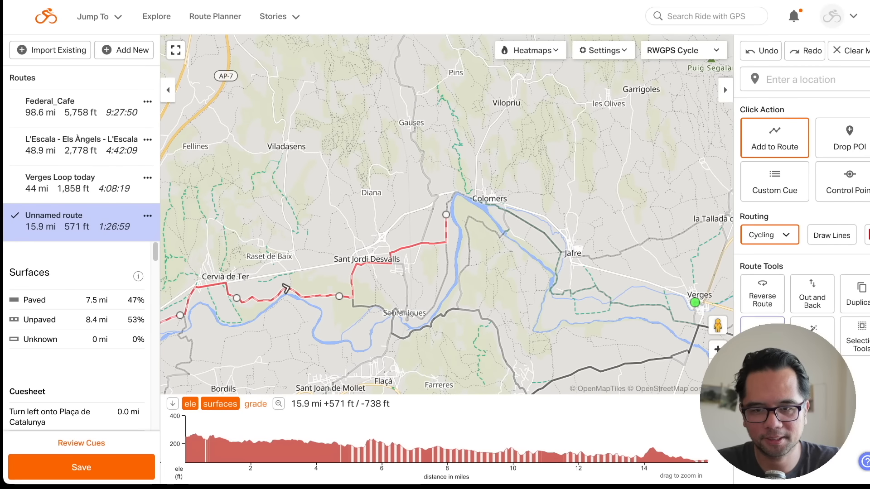
pyautogui.click(718, 368)
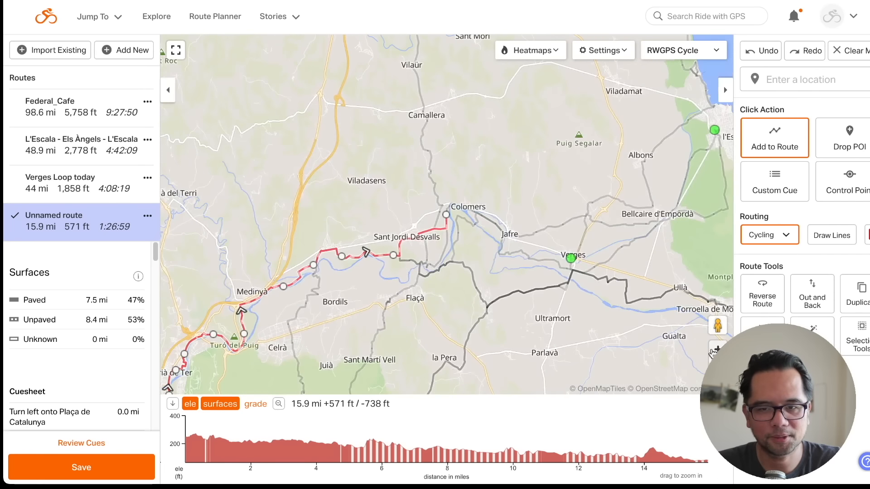
pyautogui.click(717, 350)
pyautogui.click(718, 350)
pyautogui.moveTo(513, 298); pyautogui.dragTo(556, 228)
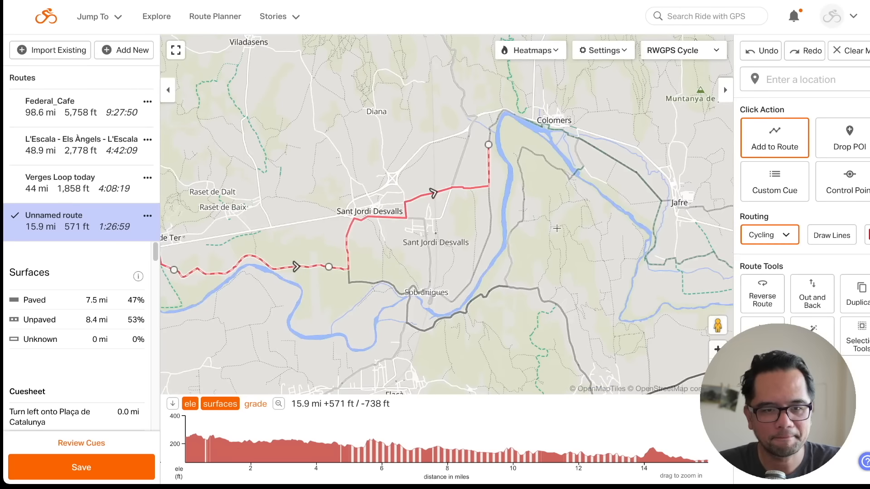
# Undo the last extension and reroute through Sobrànigues, north along the Riu Ter to just west of Colomers, about 16.7 mi in total.
pyautogui.press('super+z')
pyautogui.click(388, 281)
pyautogui.moveTo(496, 265); pyautogui.dragTo(555, 197)
pyautogui.click(543, 183)
pyautogui.moveTo(703, 113); pyautogui.dragTo(607, 145)
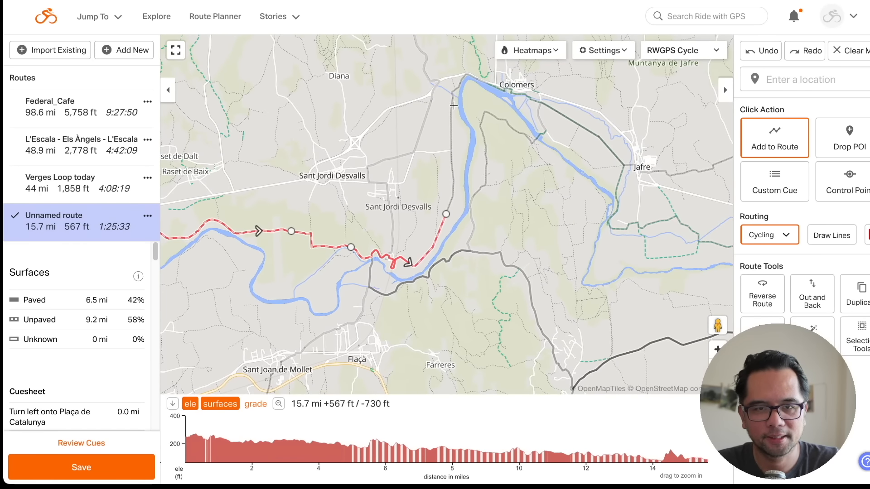
pyautogui.moveTo(449, 104); pyautogui.dragTo(448, 213)
pyautogui.click(448, 213)
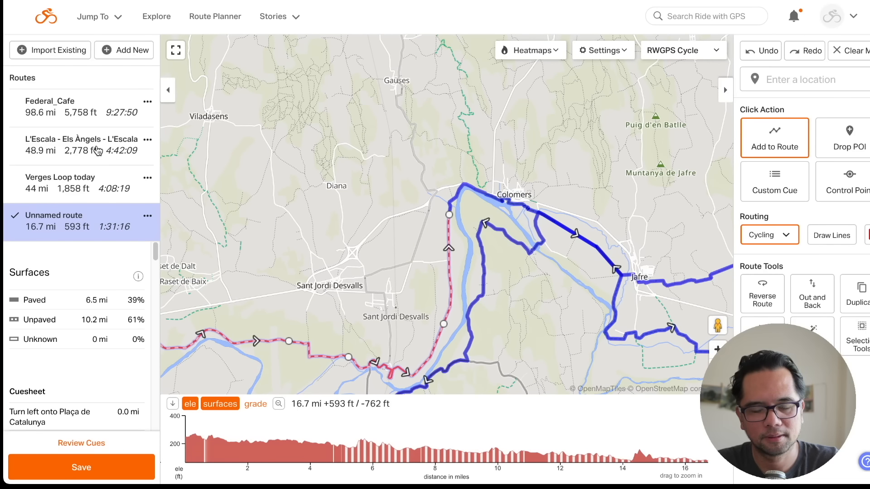
# Extend the new route through Colomers, past Jafre and south of Verges toward Rec del Molí, about 24.2 mi in total.
pyautogui.click(589, 243)
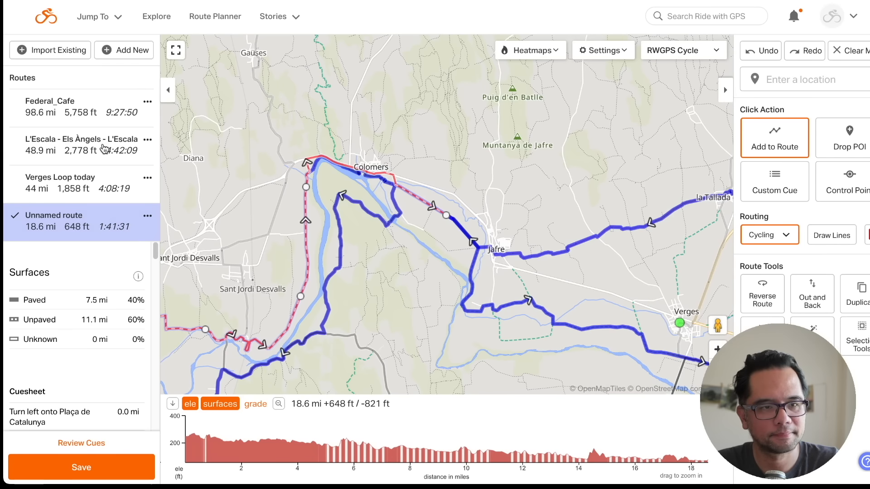
pyautogui.moveTo(100, 144)
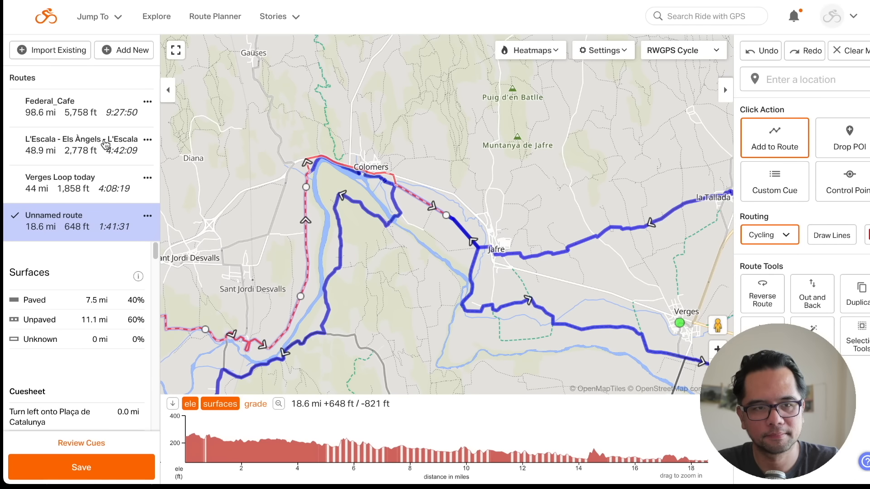
pyautogui.click(521, 303)
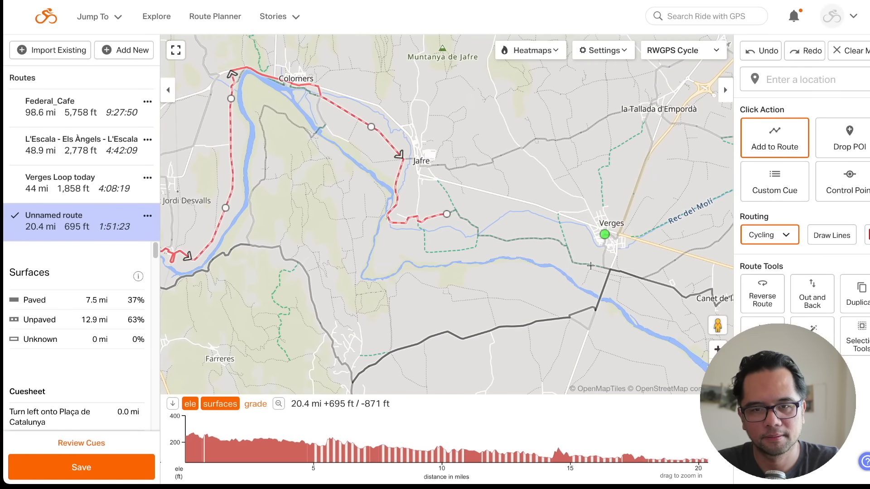
pyautogui.click(590, 266)
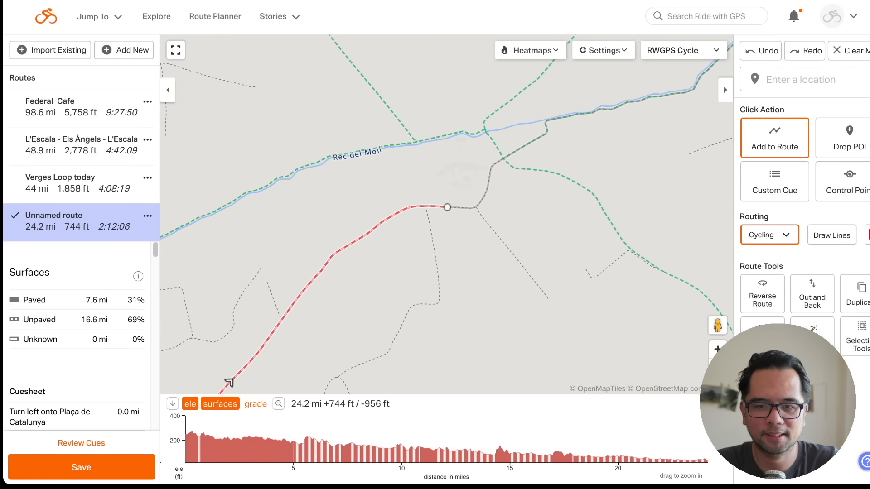
# Extend the new route along Rec del Molí to just southwest of Bellcaire d'Empordà, about 25.1 mi in total.
pyautogui.click(717, 368)
pyautogui.click(717, 367)
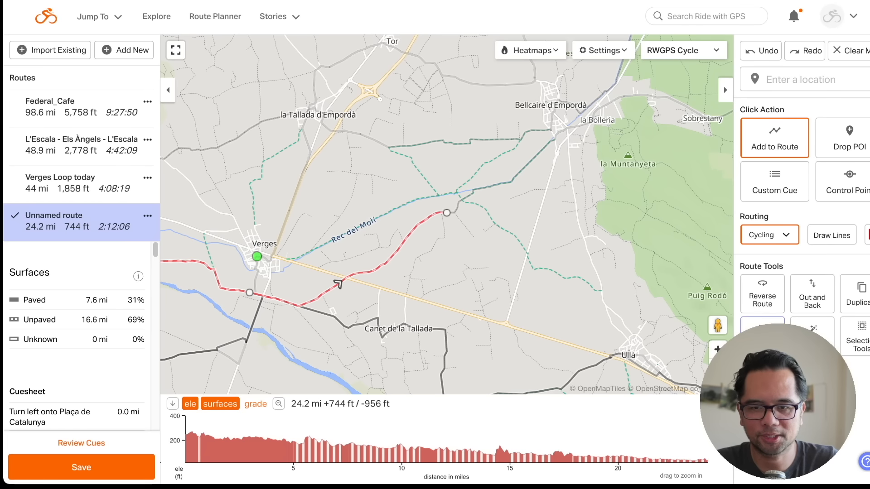
pyautogui.click(717, 349)
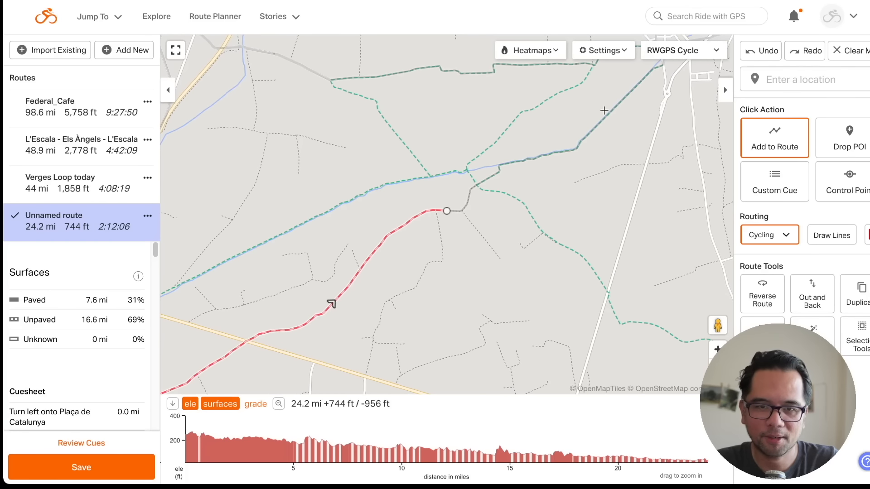
pyautogui.click(619, 103)
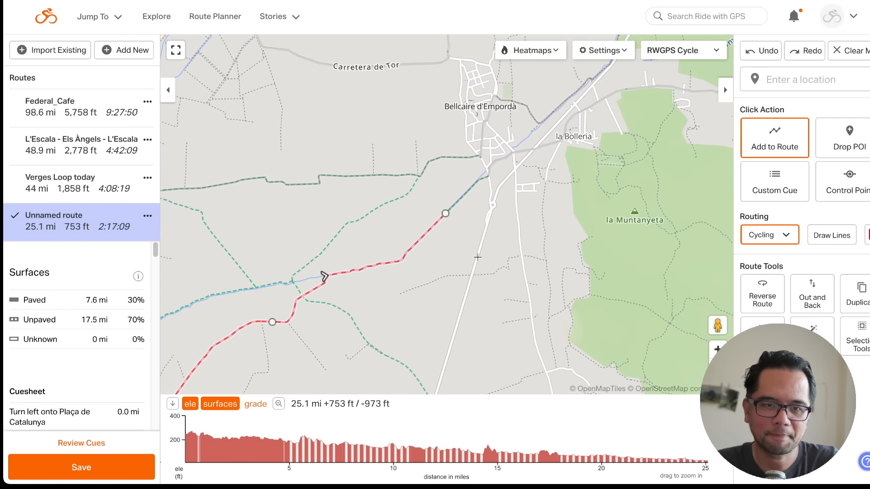
# Inspect the track at the route's end on the Google Map and Google Satellite base maps and check its Street View coverage.
pyautogui.click(716, 350)
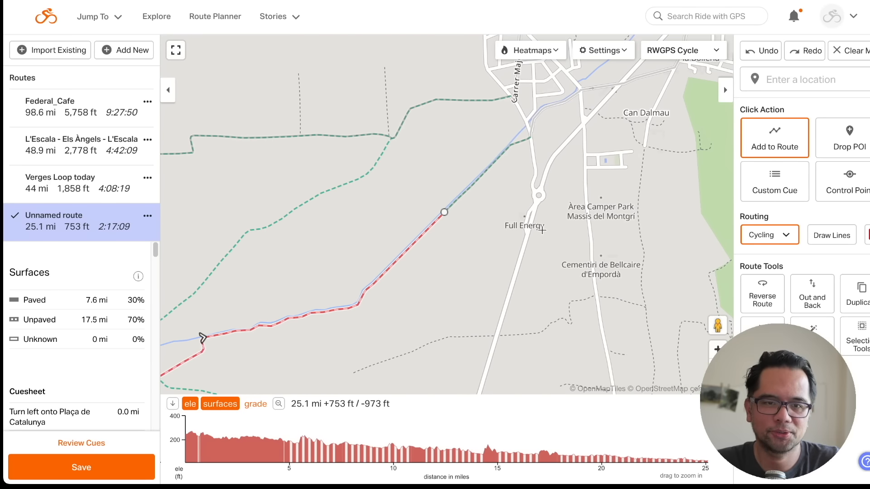
pyautogui.click(663, 50)
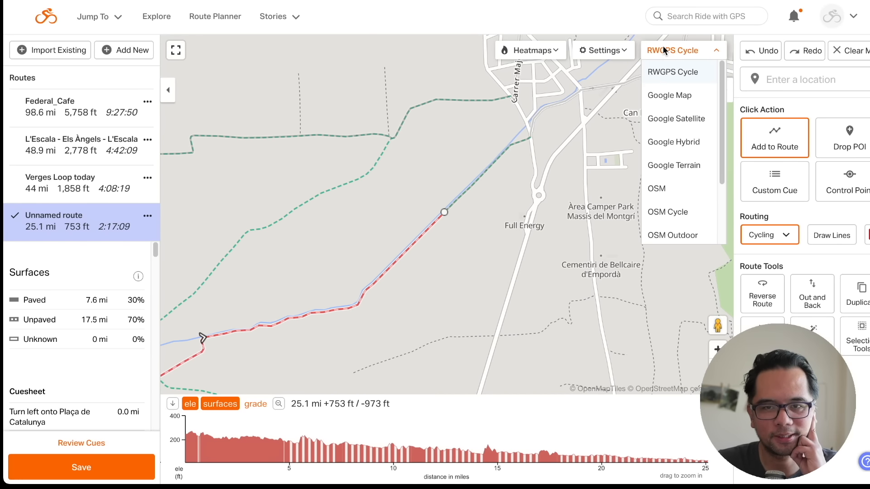
pyautogui.click(668, 96)
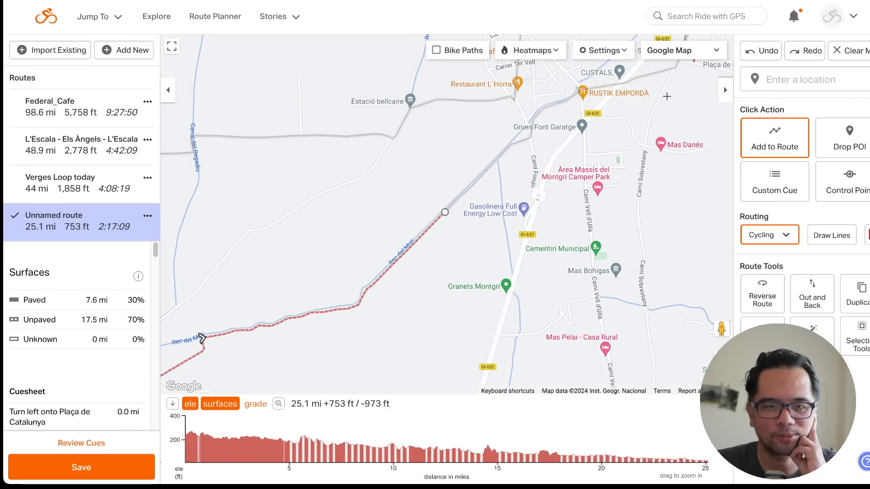
pyautogui.click(680, 53)
pyautogui.click(677, 120)
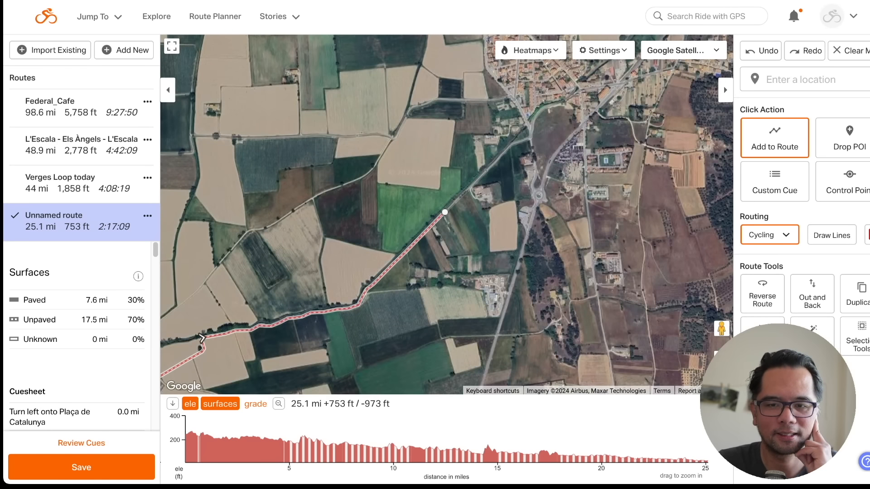
pyautogui.scroll(5, 448, 215)
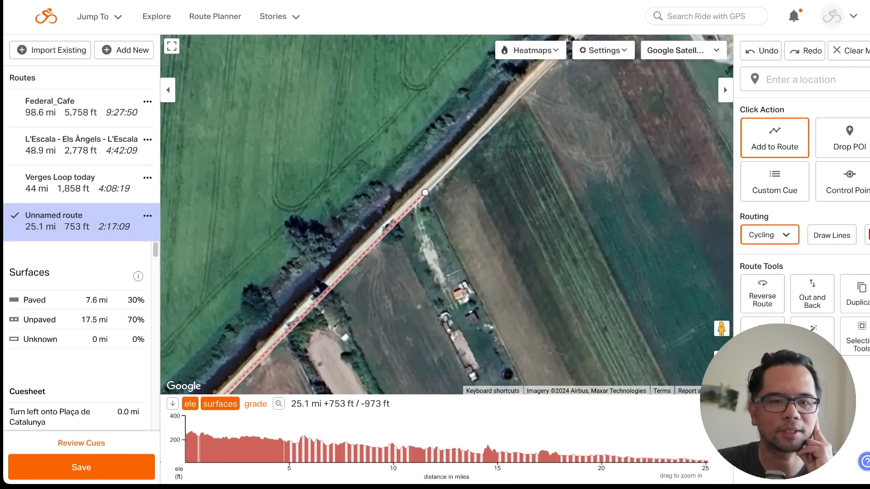
pyautogui.scroll(-3, 448, 215)
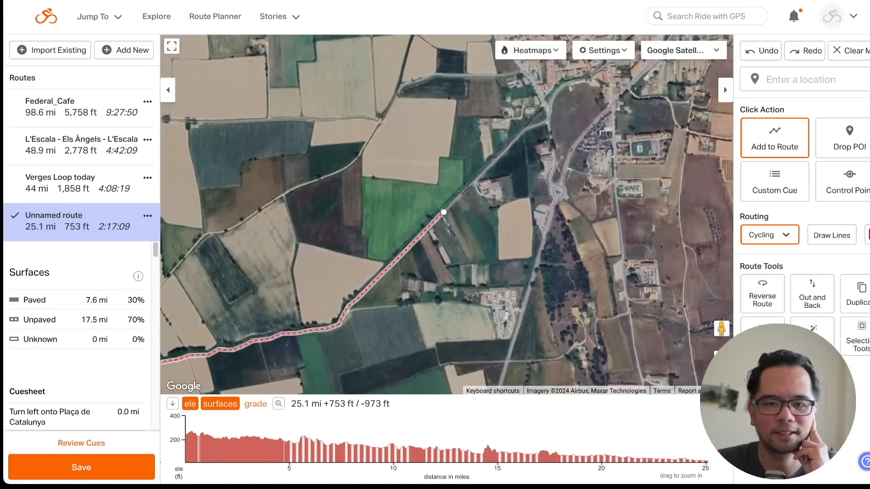
pyautogui.moveTo(717, 330); pyautogui.dragTo(436, 182)
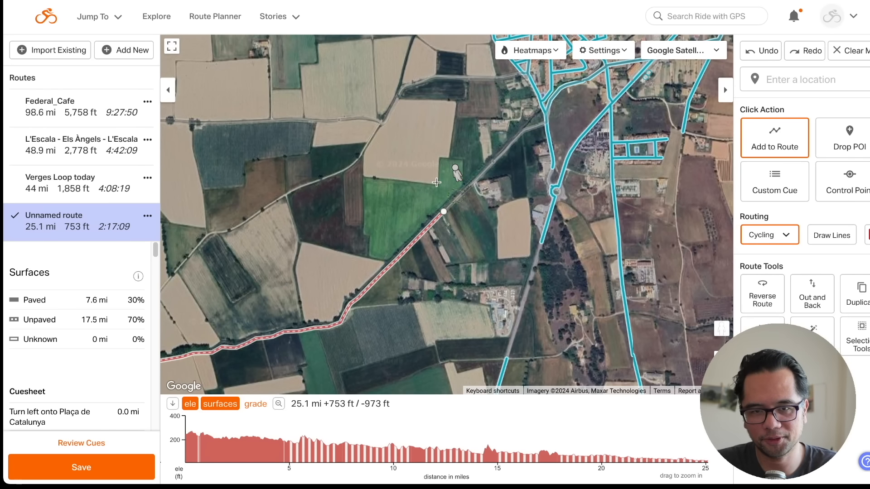
pyautogui.moveTo(436, 182); pyautogui.dragTo(716, 322)
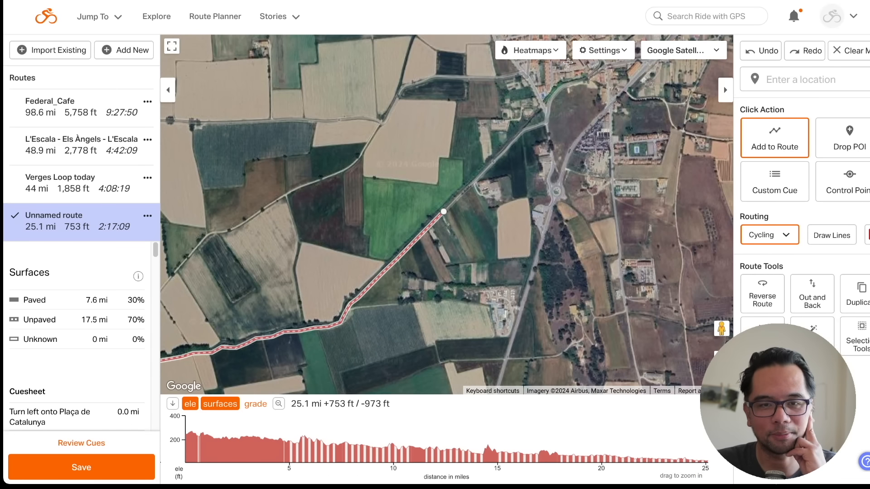
# Compare the OSM Cycle and OSM base maps around Bellcaire d'Empordà and set the base map to Google Map.
pyautogui.click(677, 51)
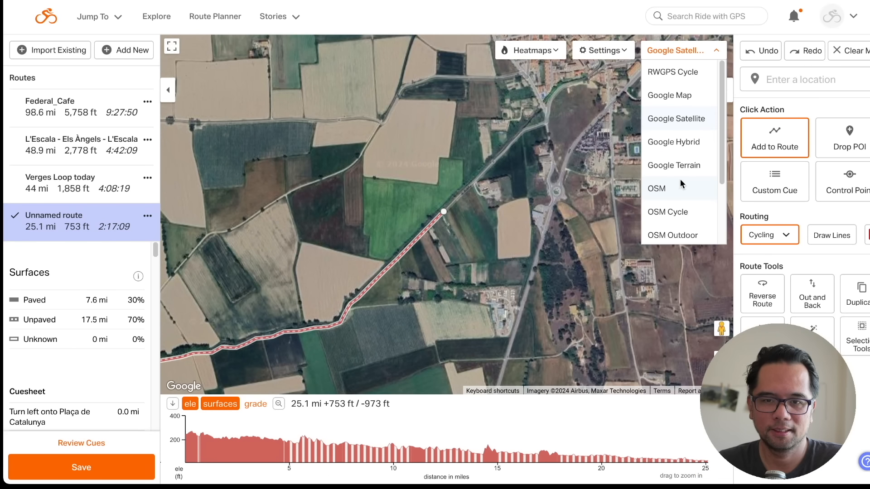
pyautogui.click(665, 213)
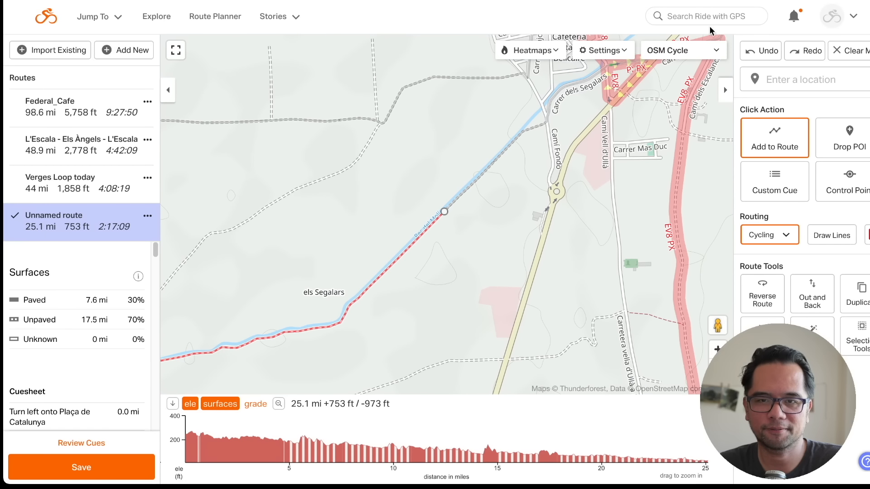
pyautogui.click(680, 50)
pyautogui.click(681, 188)
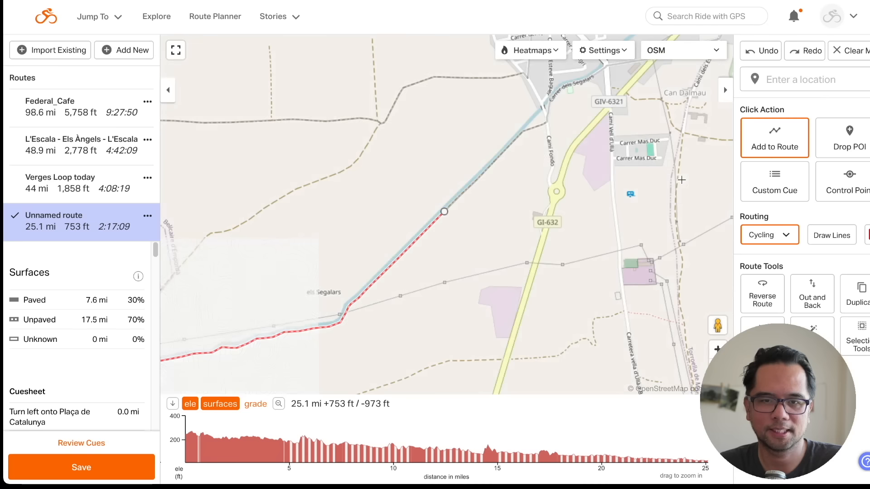
pyautogui.click(691, 52)
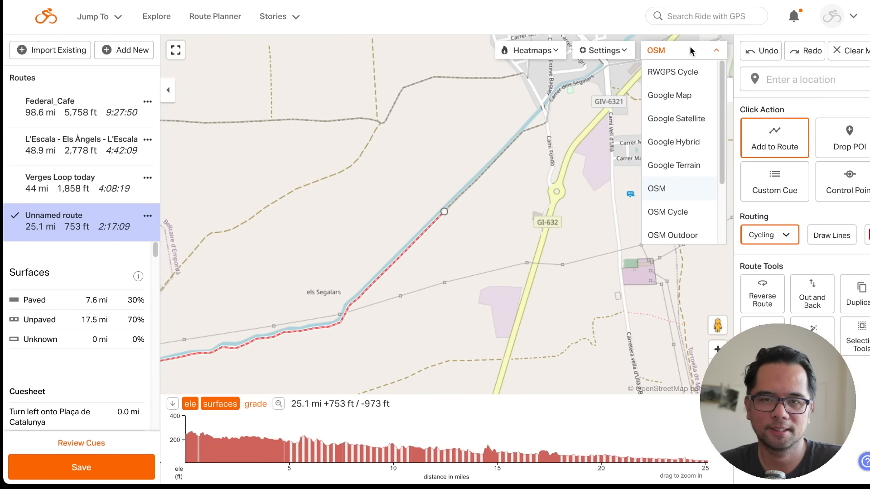
pyautogui.click(679, 96)
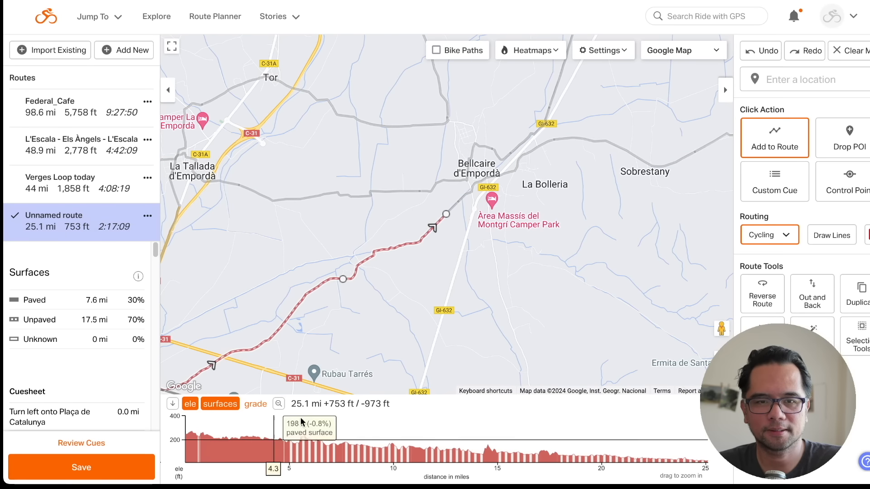
# Extend the new route through Bellcaire d'Empordà and Sobrestany, then north onto Camí dels Escalencs, about 28.3 mi in total.
pyautogui.click(515, 169)
pyautogui.click(587, 212)
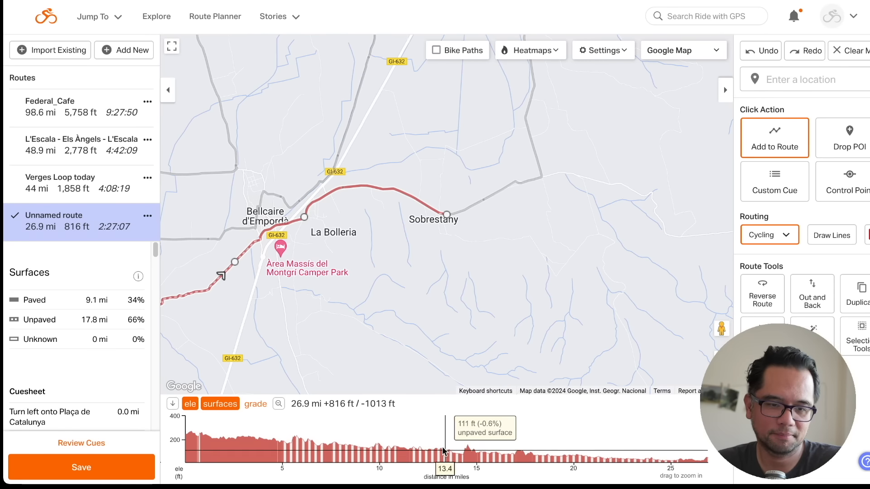
pyautogui.click(531, 143)
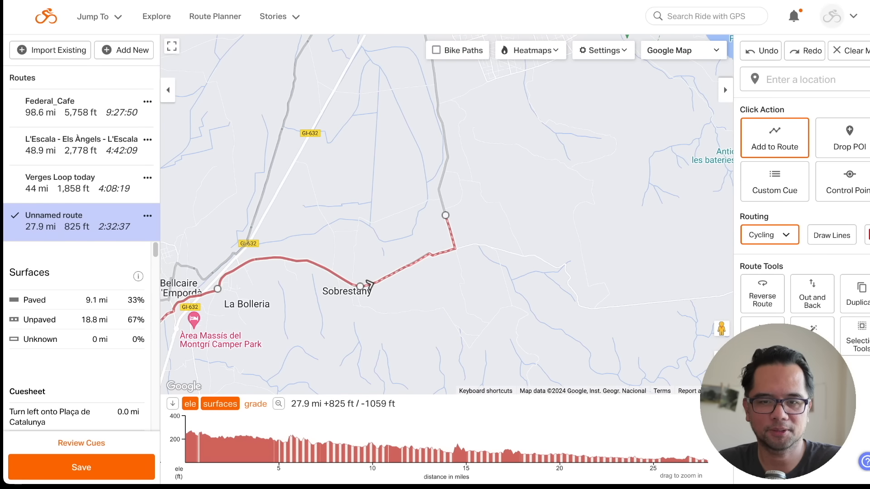
pyautogui.click(721, 375)
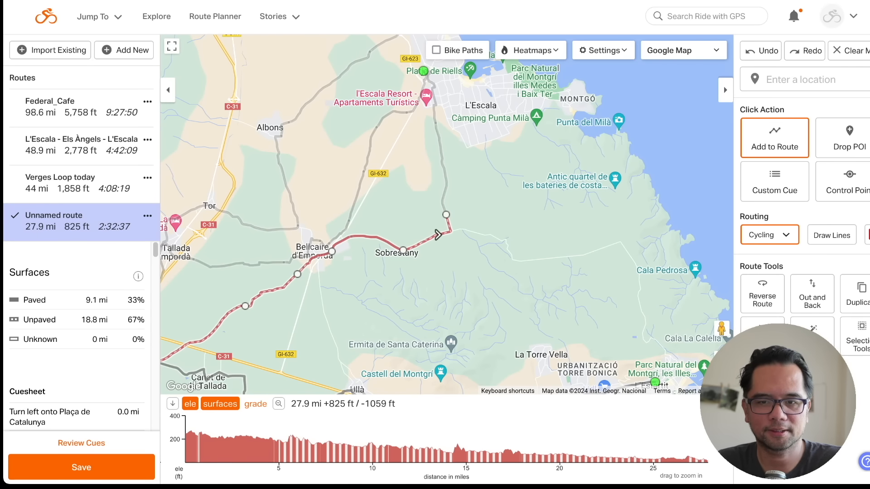
pyautogui.scroll(5, 437, 234)
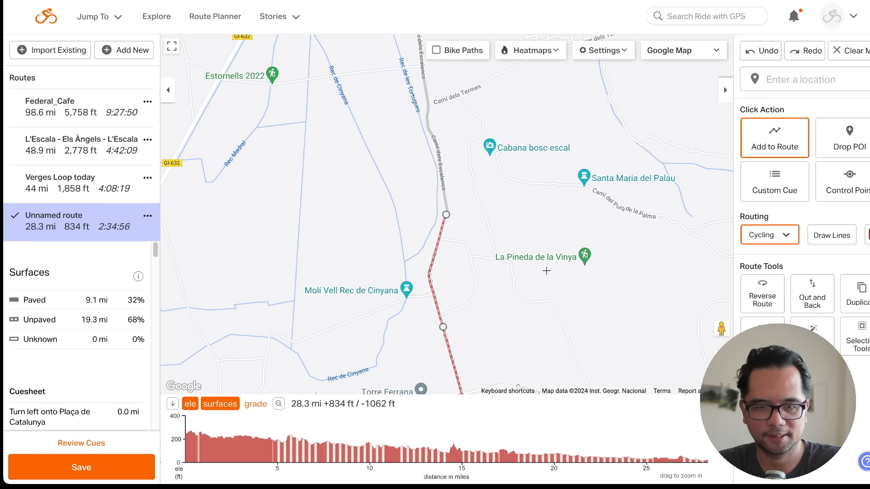
# Examine the road surface of Camí dels Escalencs in Street View, looking around in several directions, and return to the map.
pyautogui.moveTo(722, 329); pyautogui.dragTo(432, 166)
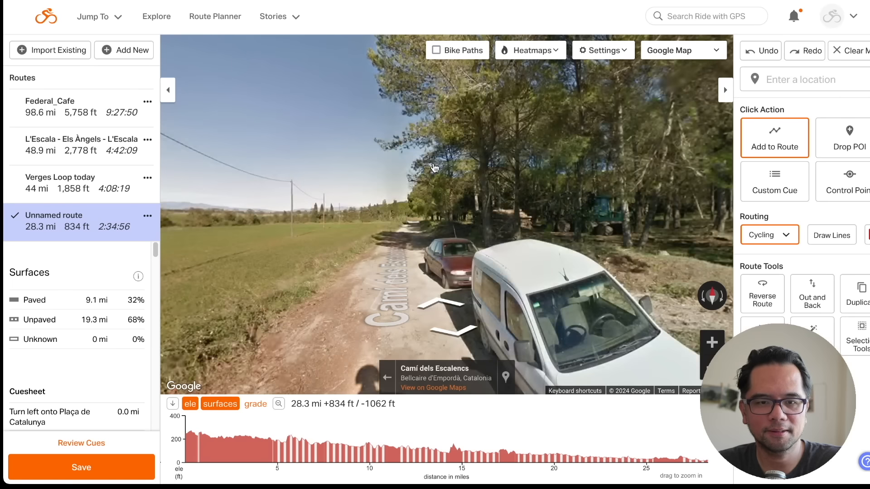
pyautogui.moveTo(561, 192); pyautogui.dragTo(751, 213)
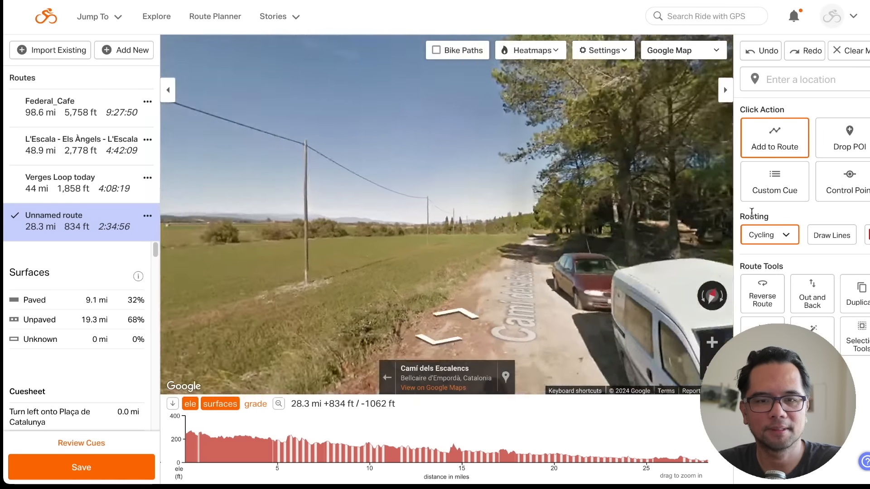
pyautogui.moveTo(390, 254); pyautogui.dragTo(836, 233)
pyautogui.moveTo(549, 223); pyautogui.dragTo(720, 210)
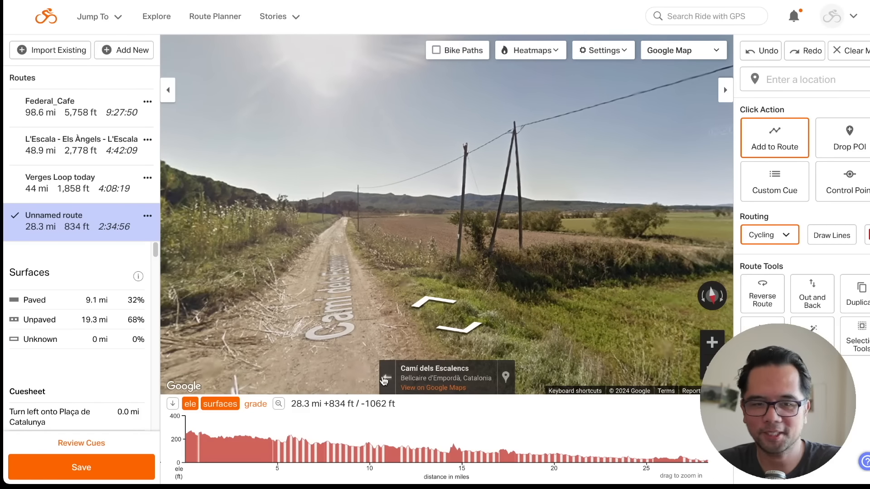
pyautogui.click(384, 378)
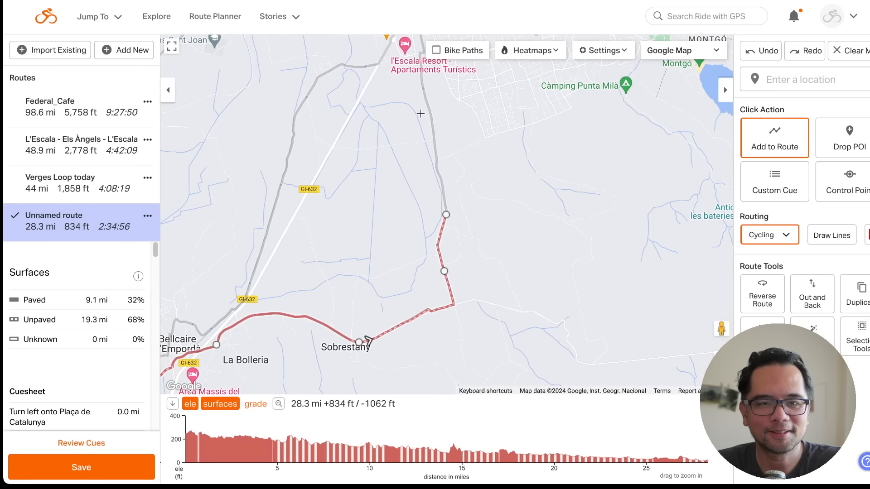
# Extend the new route along Camí dels Escalencs to the Carrefour Market in l'Escala, about 30.2 mi in total, and open the save form.
pyautogui.click(427, 109)
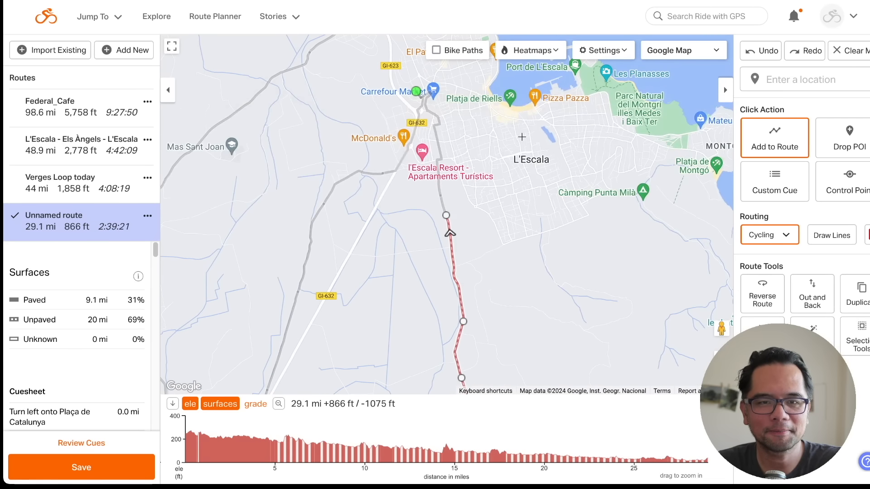
pyautogui.scroll(4, 450, 233)
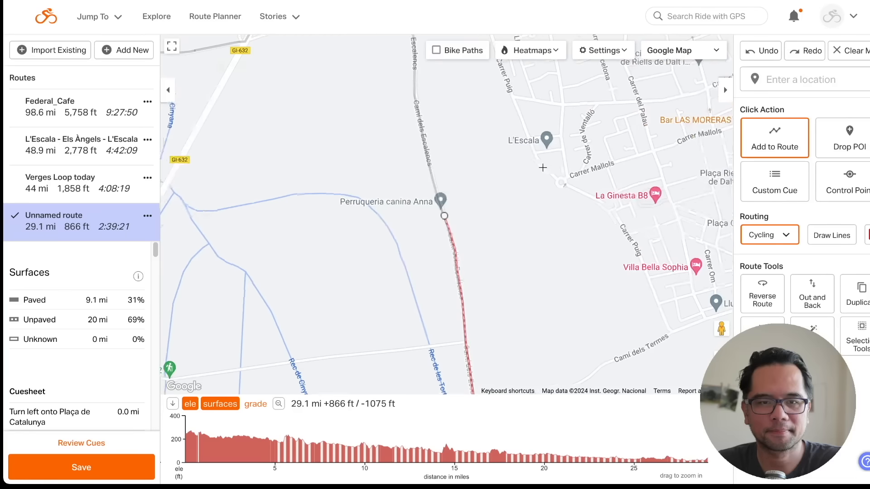
pyautogui.moveTo(467, 206); pyautogui.dragTo(480, 367)
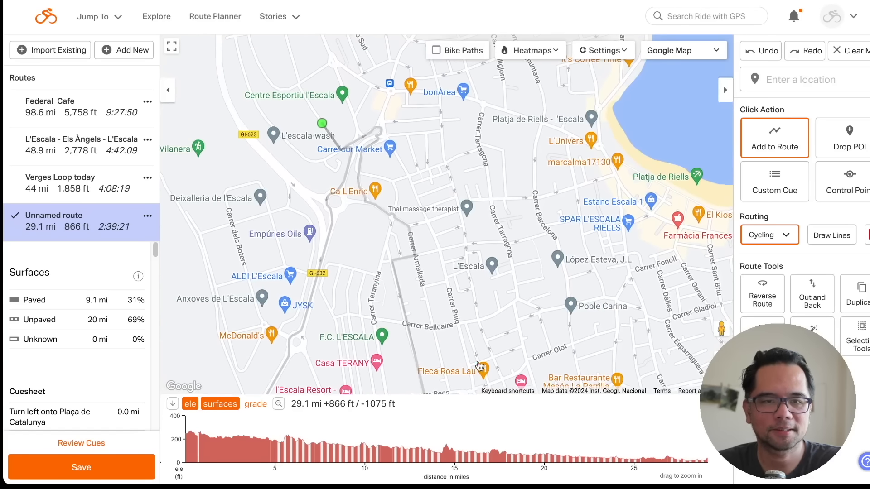
pyautogui.click(374, 139)
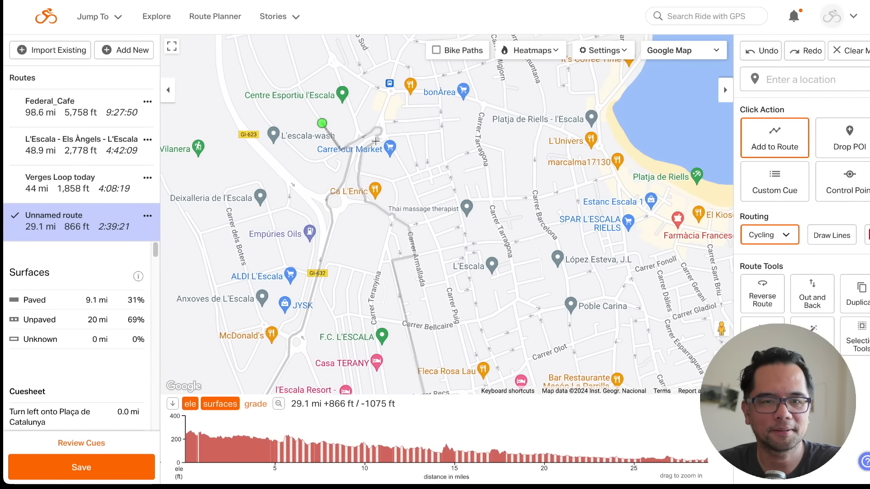
pyautogui.scroll(-10, 457, 201)
pyautogui.click(82, 467)
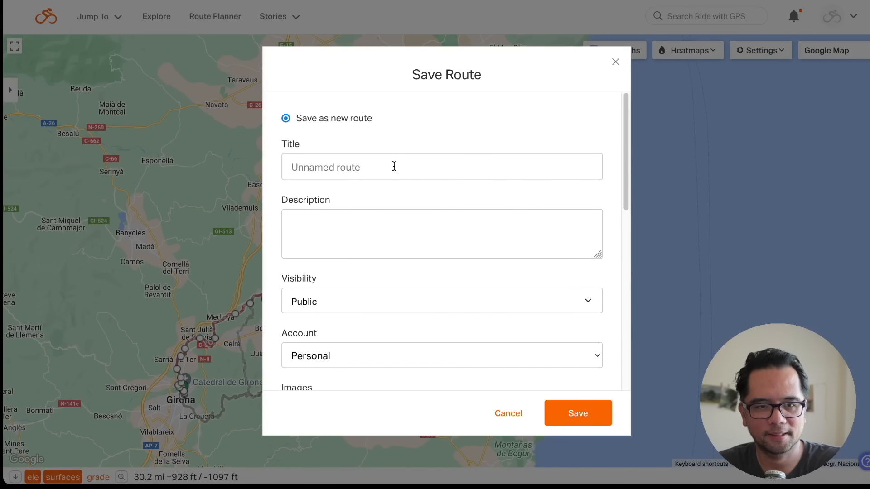
# Save the new route with the title "L' Escala Day 1 Overnighter" and open its route page.
pyautogui.click(394, 167)
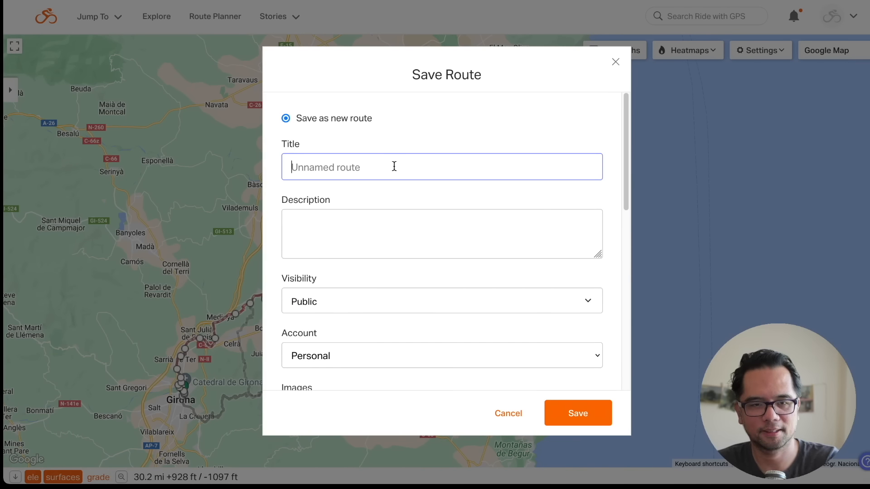
pyautogui.write("L' Escala Day 1 Overnighter")
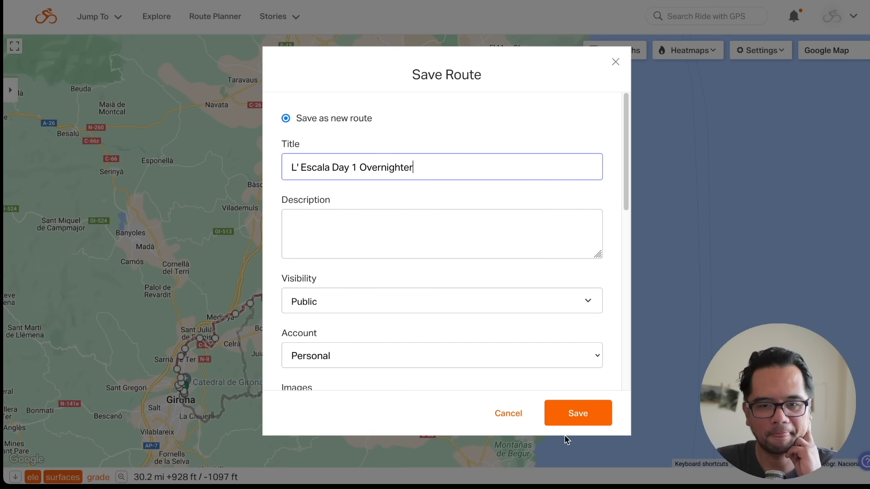
pyautogui.click(602, 411)
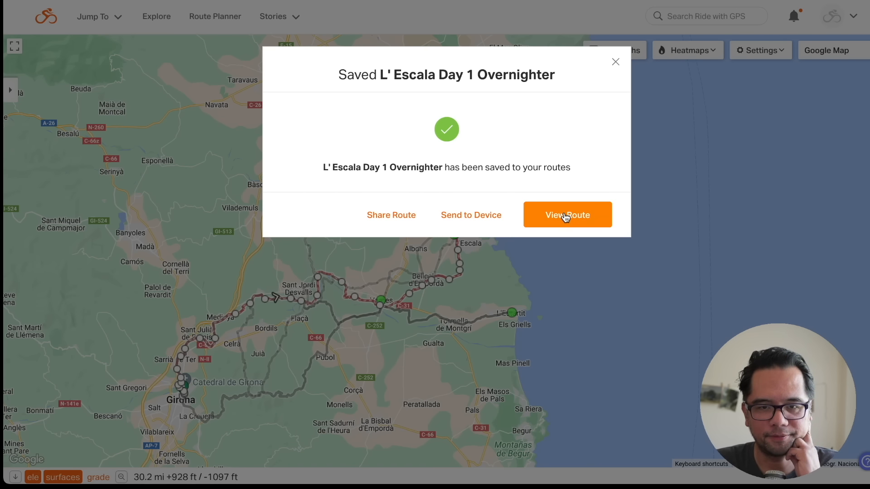
pyautogui.click(566, 214)
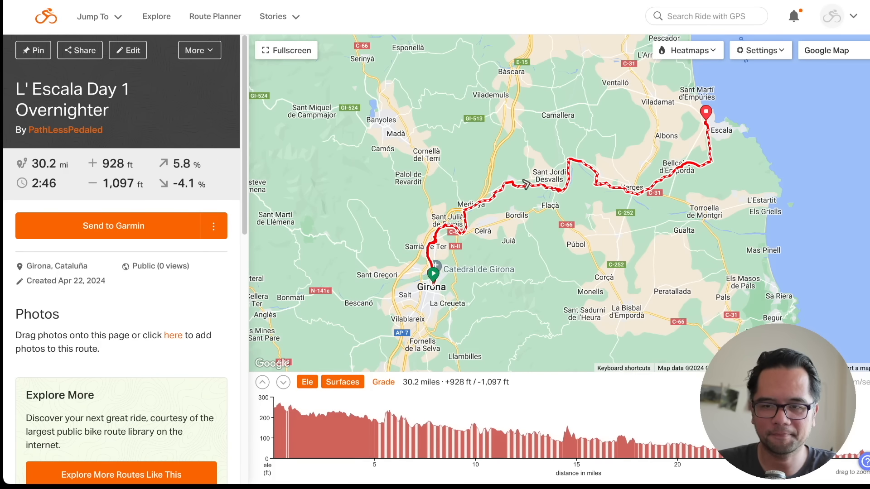
# Examine the saved route's course on the map from Jafre through Verges, Bellcaire d'Empordà and Sobrestany to its end in l'Escala.
pyautogui.scroll(3, 570, 203)
pyautogui.moveTo(626, 148); pyautogui.dragTo(411, 222)
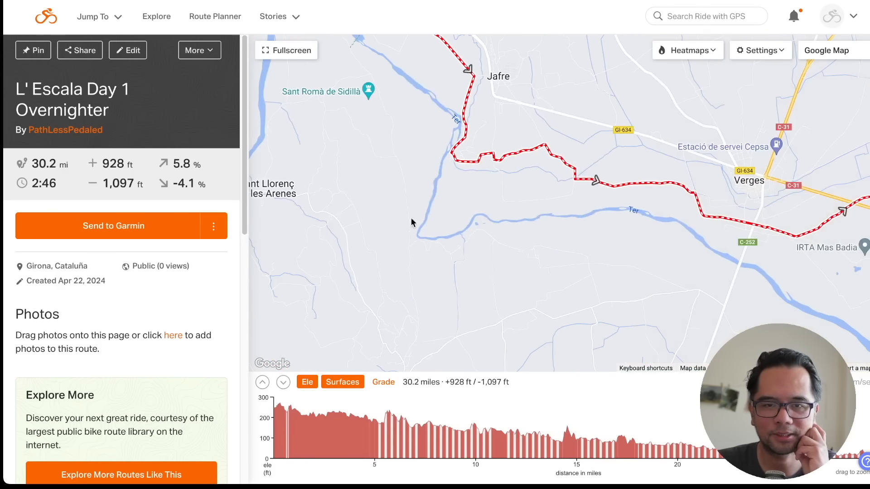
pyautogui.moveTo(670, 234); pyautogui.dragTo(427, 259)
pyautogui.moveTo(771, 236); pyautogui.dragTo(522, 317)
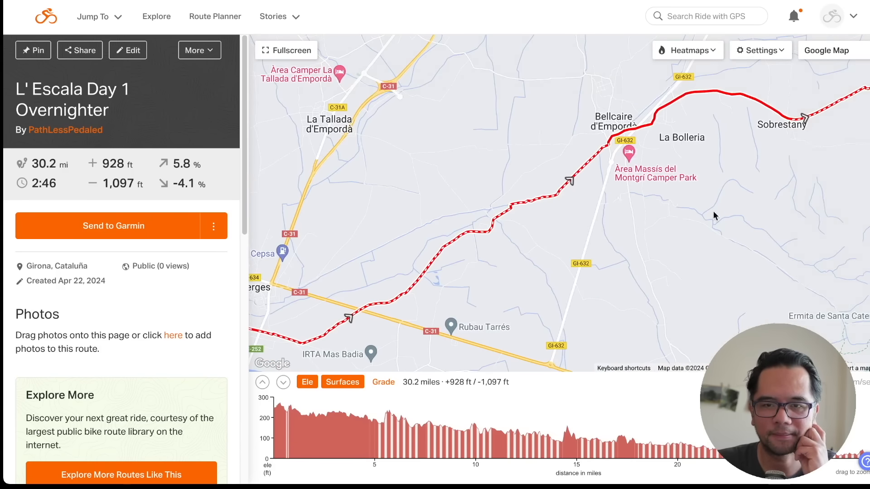
pyautogui.moveTo(752, 199); pyautogui.dragTo(480, 290)
pyautogui.moveTo(758, 173); pyautogui.dragTo(740, 284)
pyautogui.moveTo(492, 86); pyautogui.dragTo(598, 198)
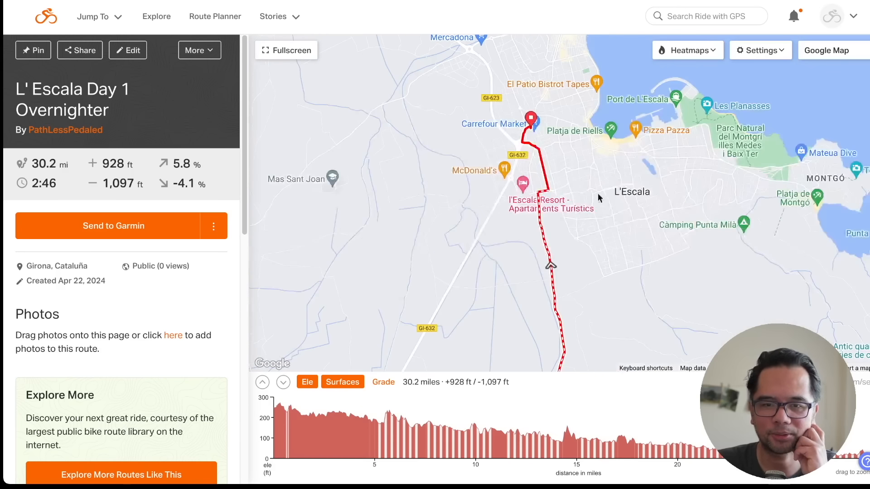
pyautogui.scroll(1, 571, 194)
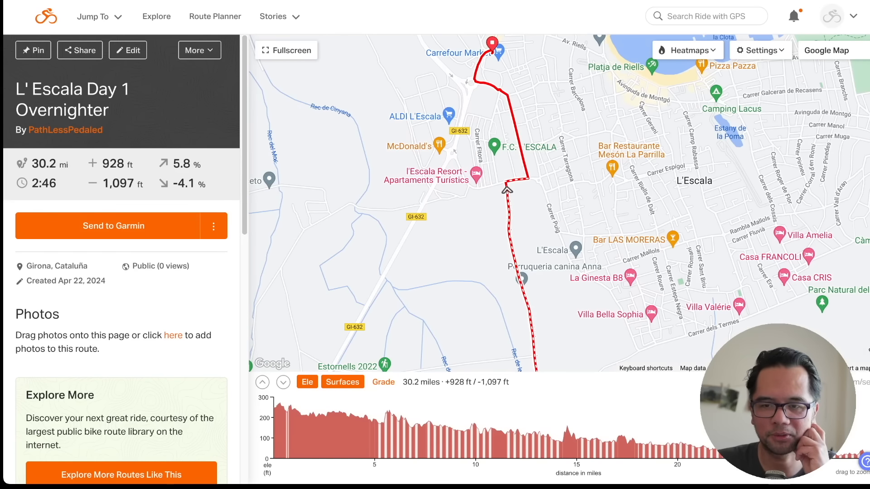
# Examine the start of the saved route from Girona north along the Ter through Sarrià de Ter.
pyautogui.scroll(-1, 571, 202)
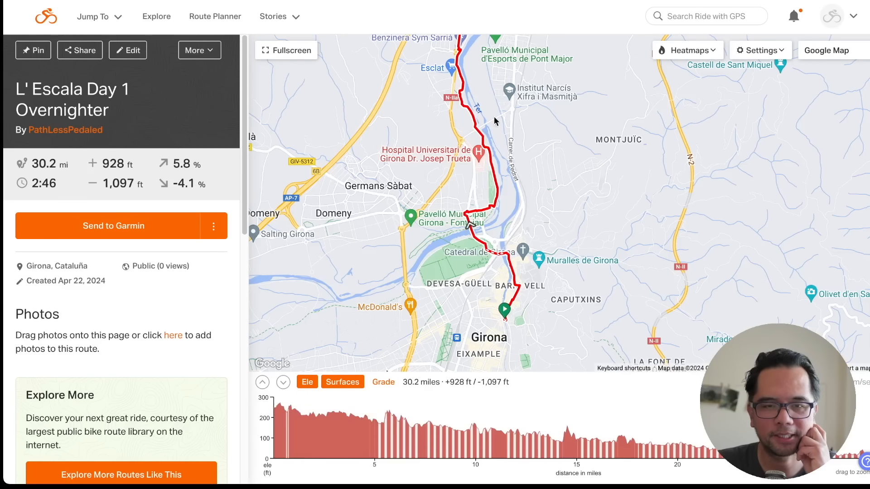
pyautogui.moveTo(609, 188); pyautogui.dragTo(564, 293)
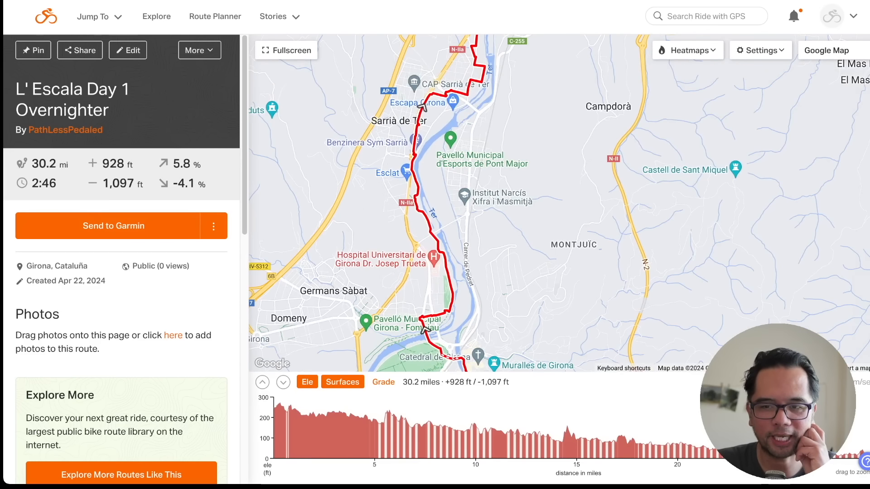
pyautogui.scroll(1, 569, 193)
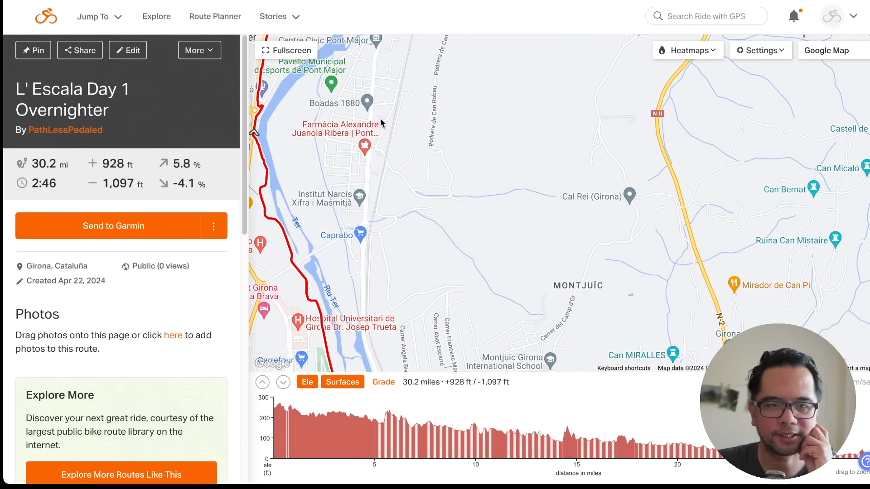
pyautogui.moveTo(500, 169); pyautogui.dragTo(470, 362)
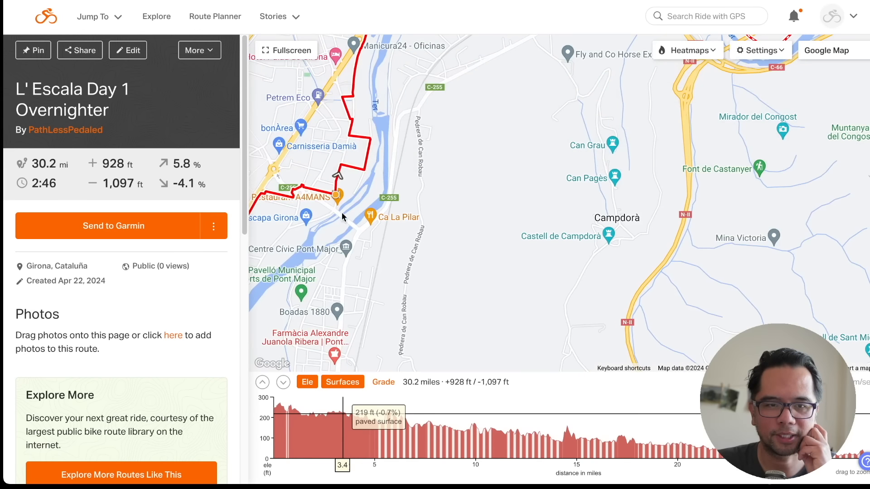
pyautogui.moveTo(279, 250); pyautogui.dragTo(491, 155)
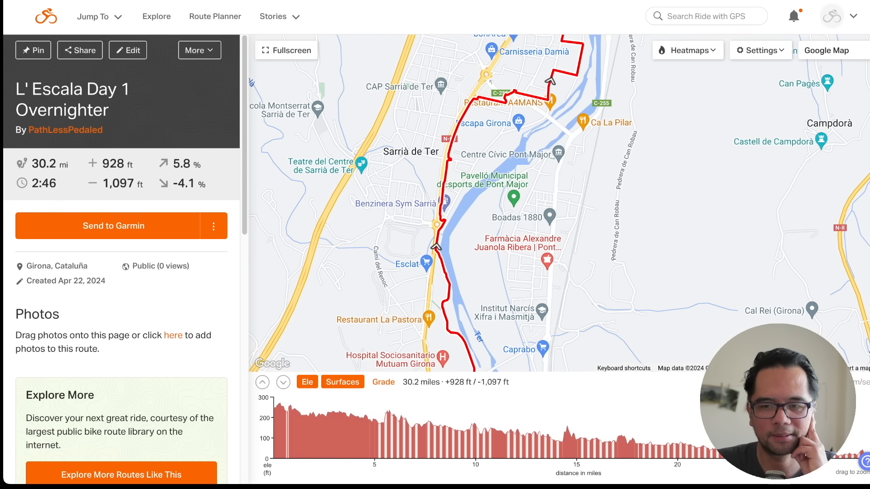
pyautogui.scroll(-2, 562, 199)
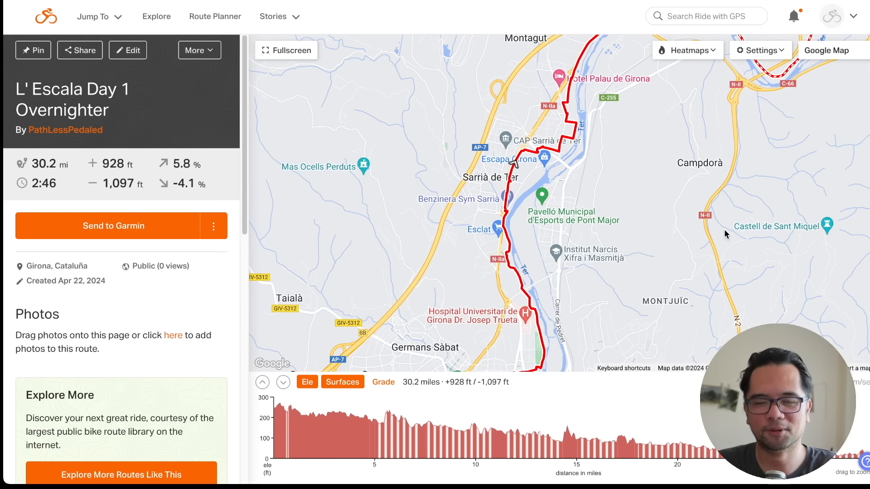
pyautogui.moveTo(725, 234); pyautogui.dragTo(624, 248)
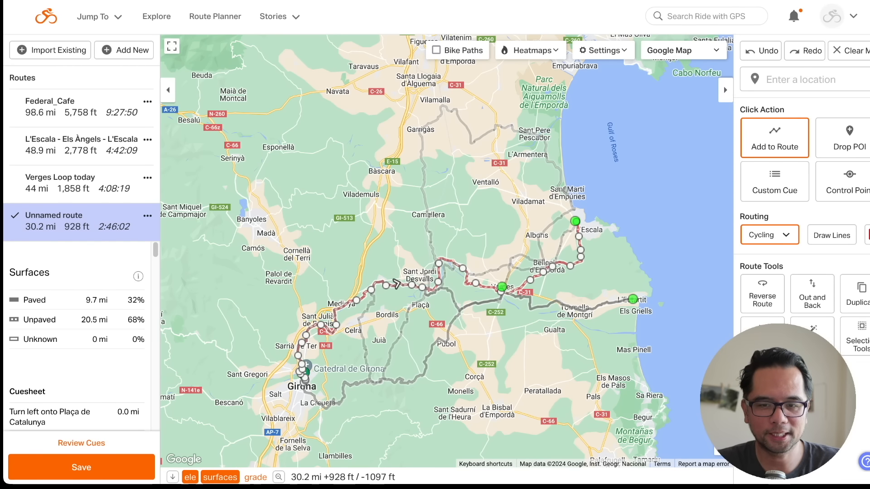
# Return to the route planner and select the Verges Loop today and Federal_Cafe routes in turn to compare them with the new route.
pyautogui.click(721, 434)
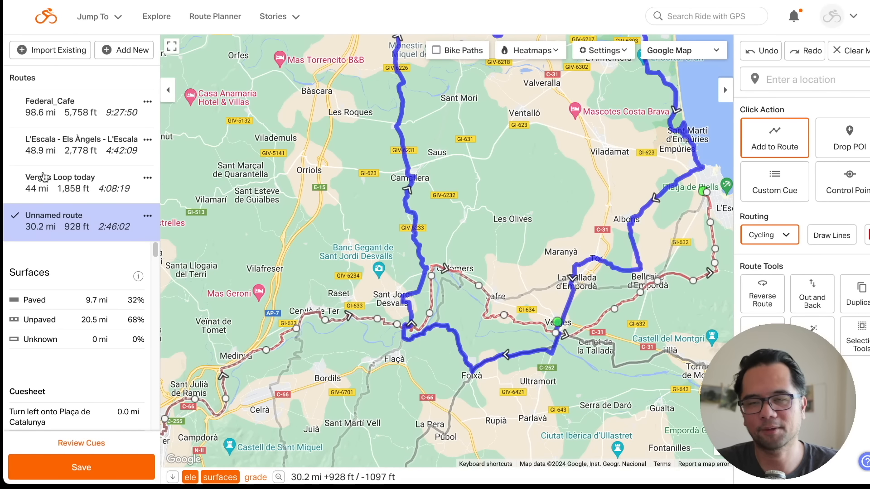
pyautogui.click(91, 187)
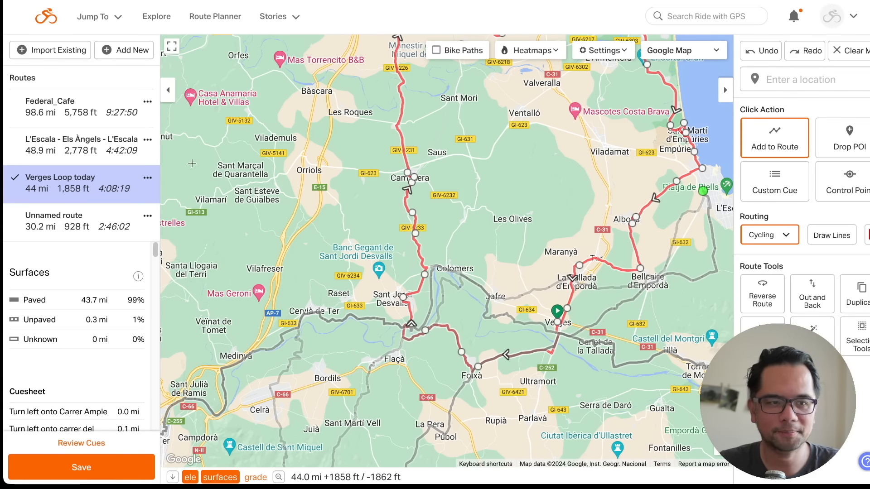
pyautogui.click(81, 107)
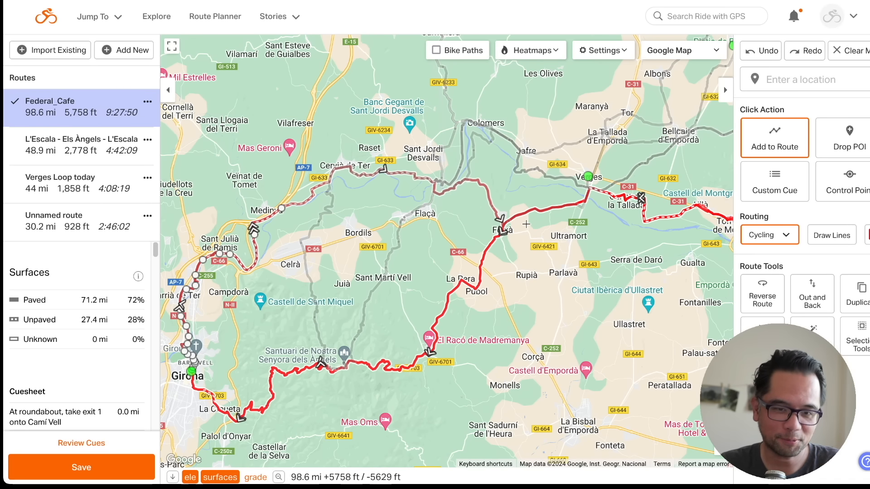